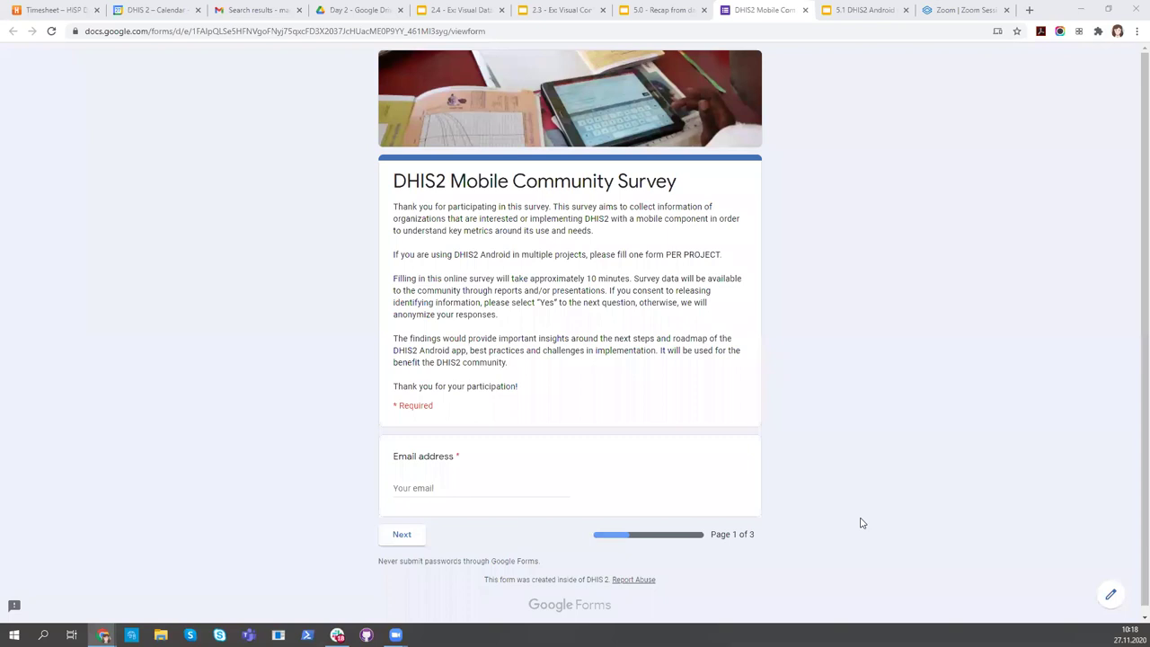
Enter the respondent's e-mail address in the required field and continue to the next page.
click(422, 495)
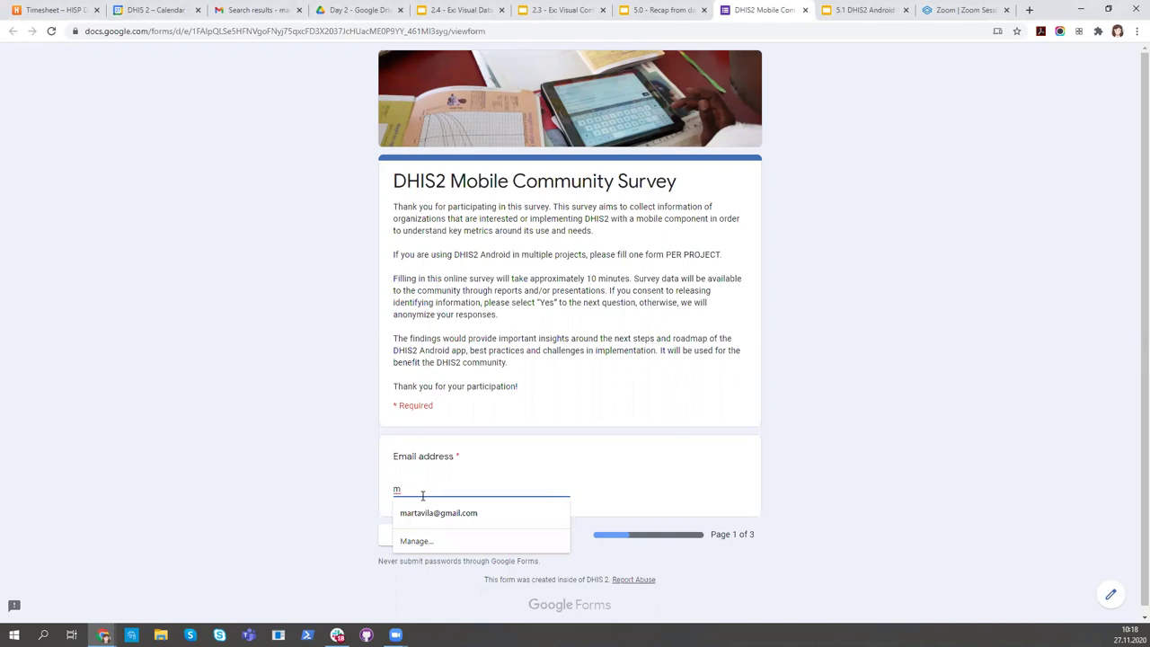
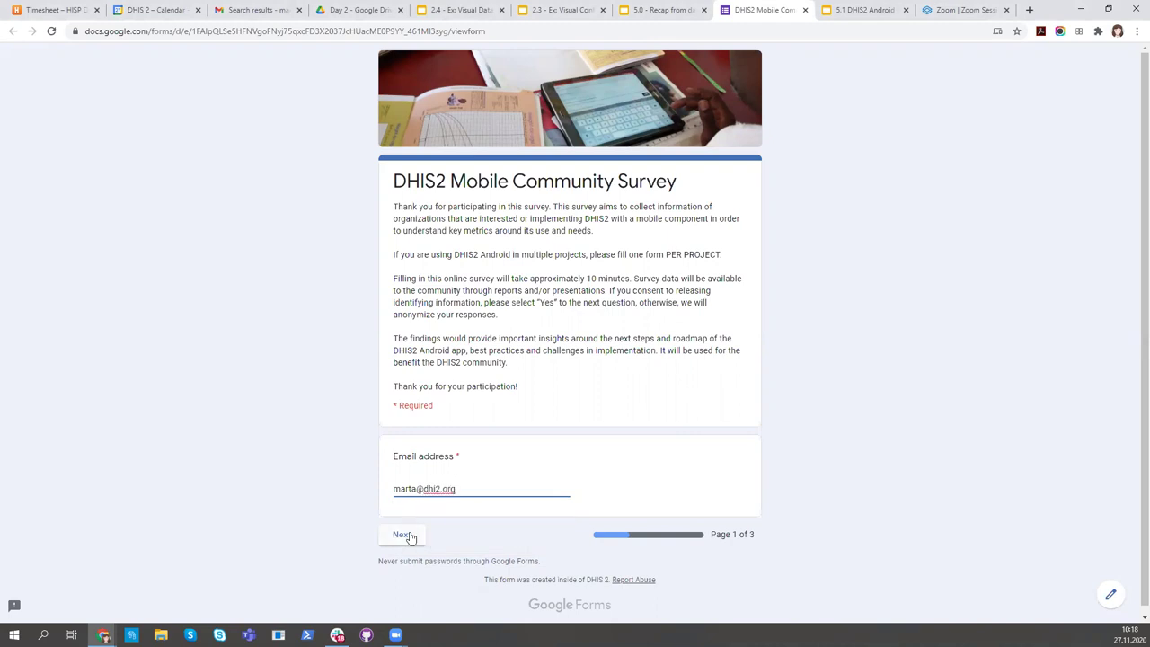
click(410, 535)
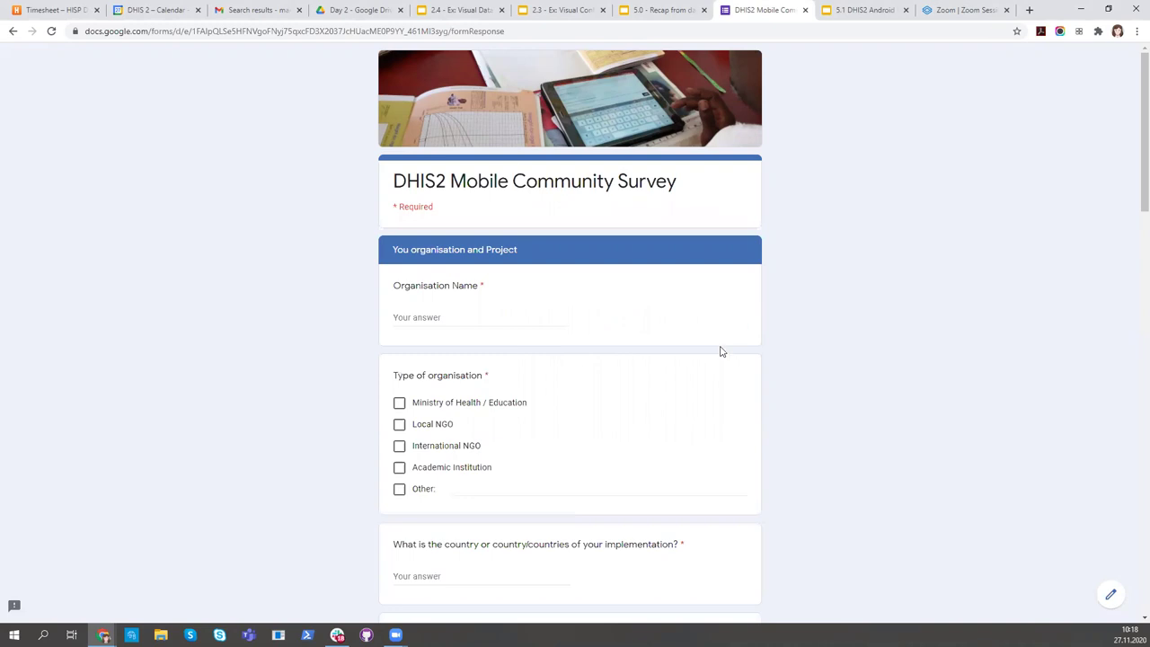
Enter the organisation name, set type to Other 'Myself', and country to Spain.
click(438, 316)
text(Marta' Org)
click(399, 488)
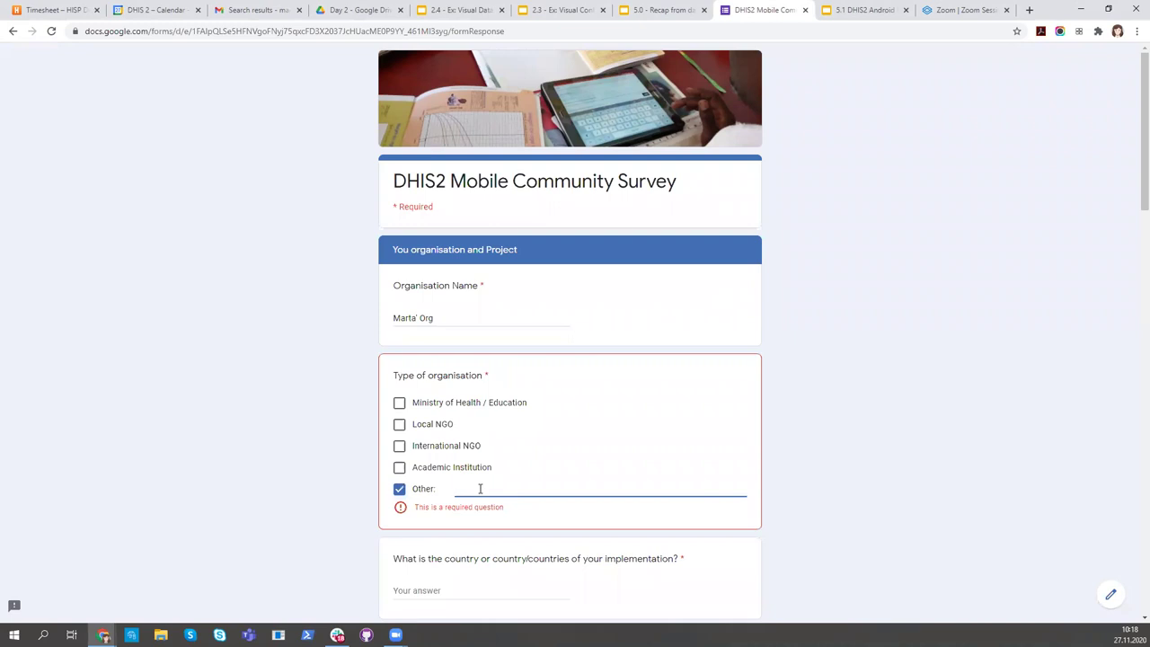
text(Myself)
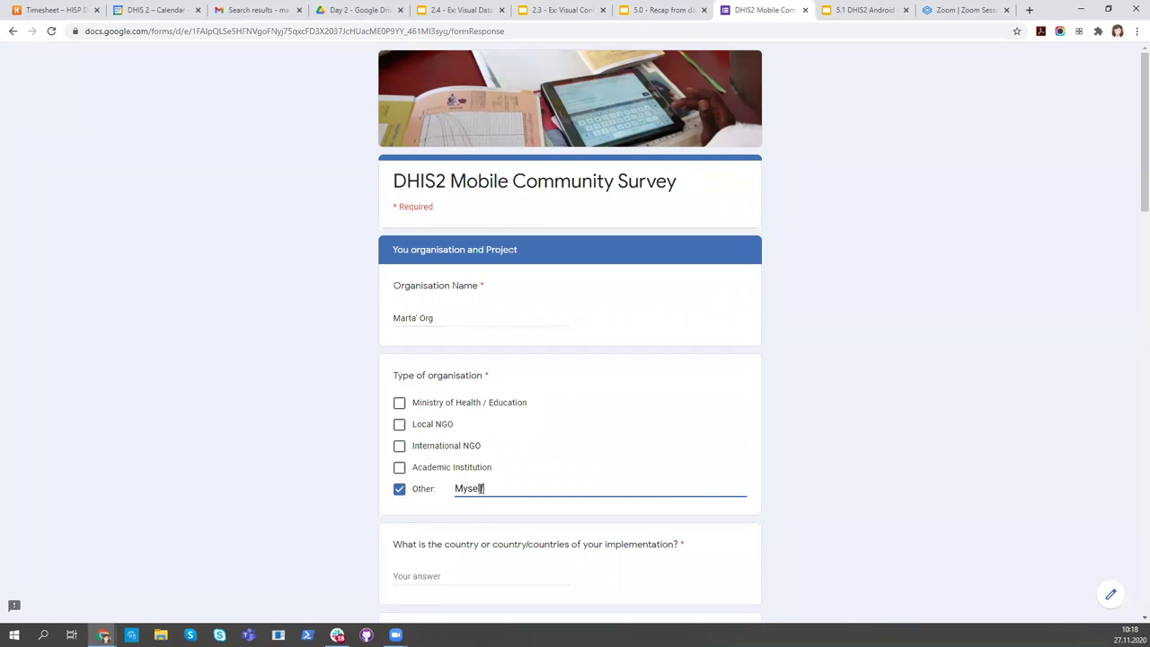
scroll(483, 488, down, 2)
click(470, 456)
text(Spain)
Choose Health as domain, enter the project name, and set phase to Discovery / Planning.
scroll(500, 429, down, 2)
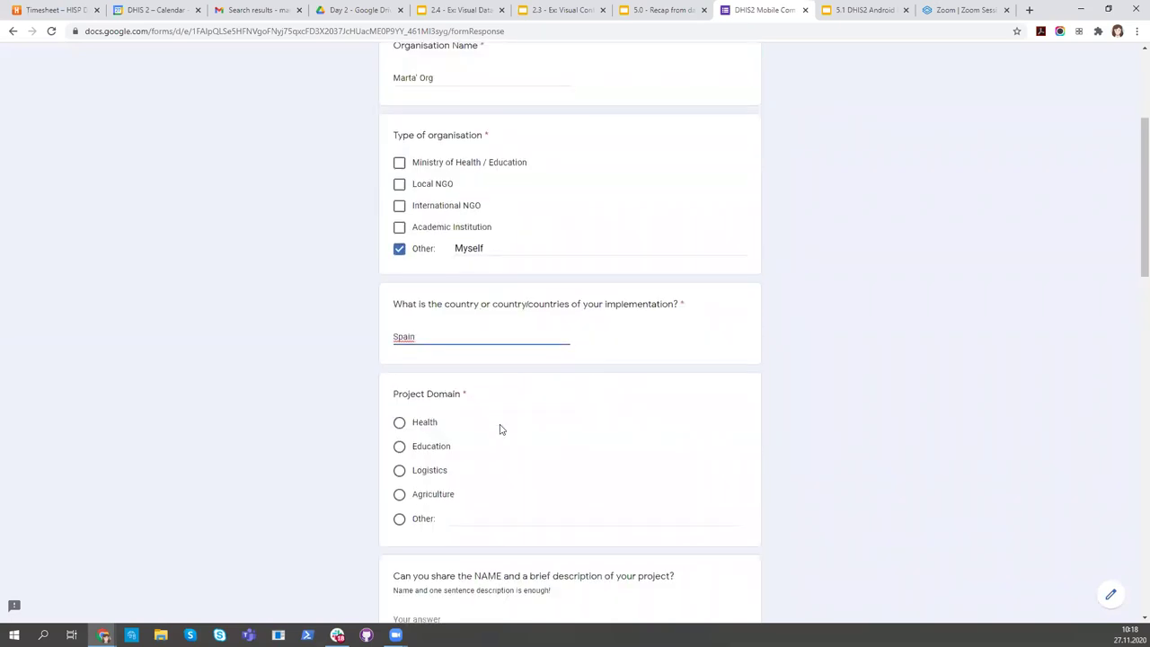
scroll(500, 429, down, 1)
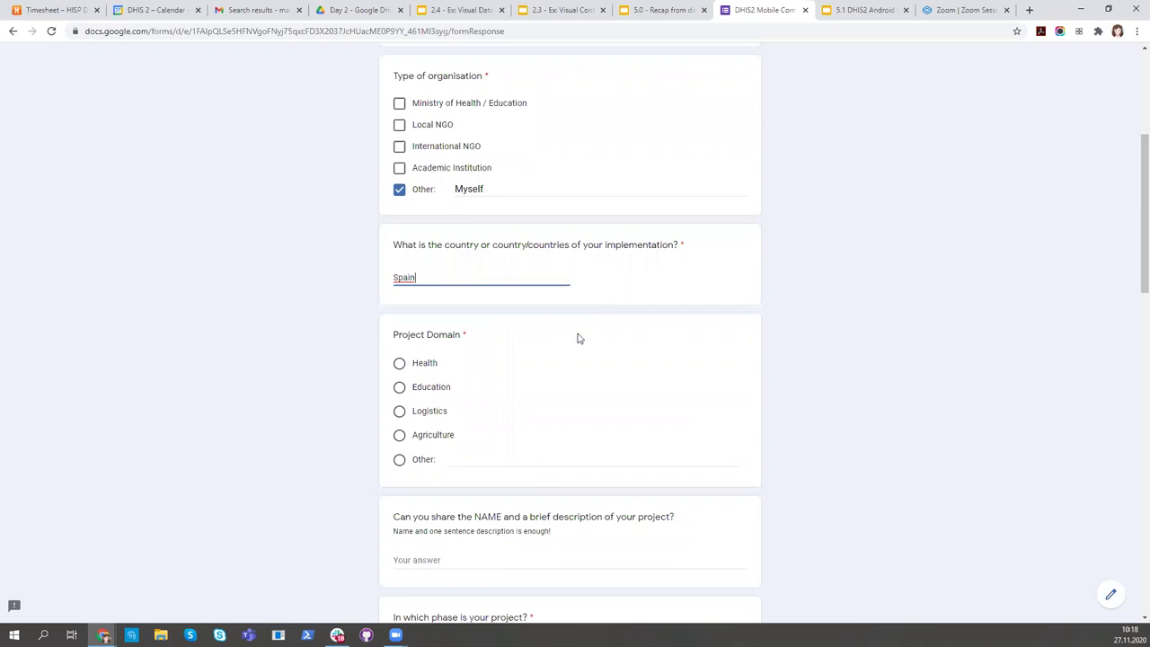
click(398, 363)
scroll(580, 404, down, 2)
scroll(579, 404, down, 1)
click(429, 442)
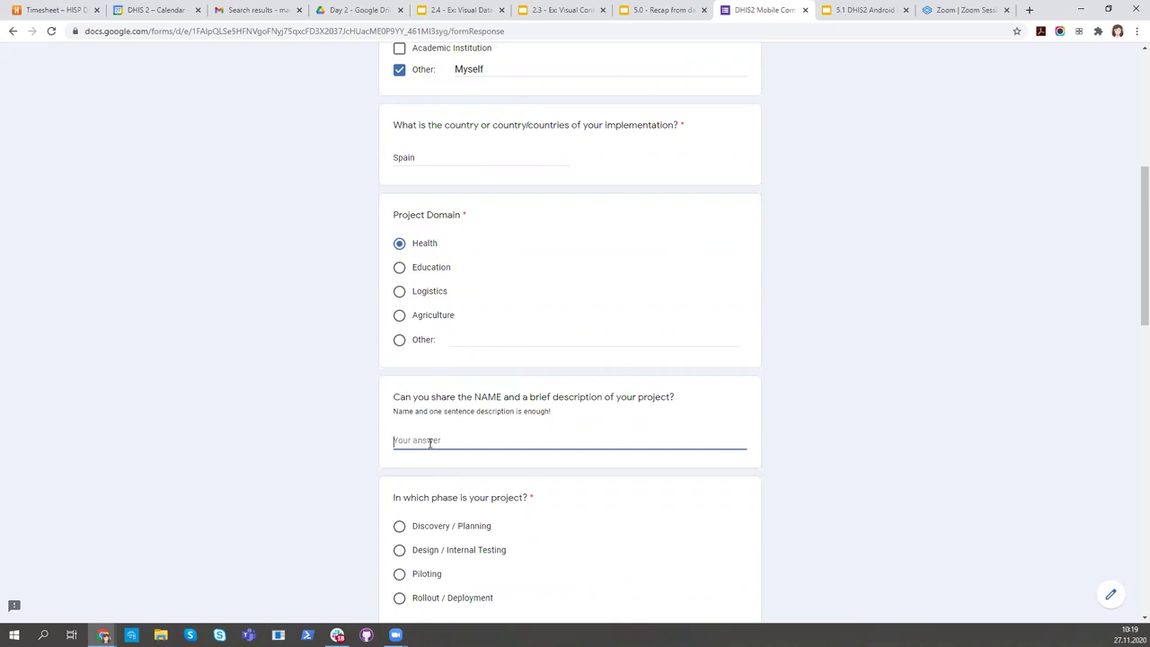
text(Marta's Project)
scroll(429, 441, down, 2)
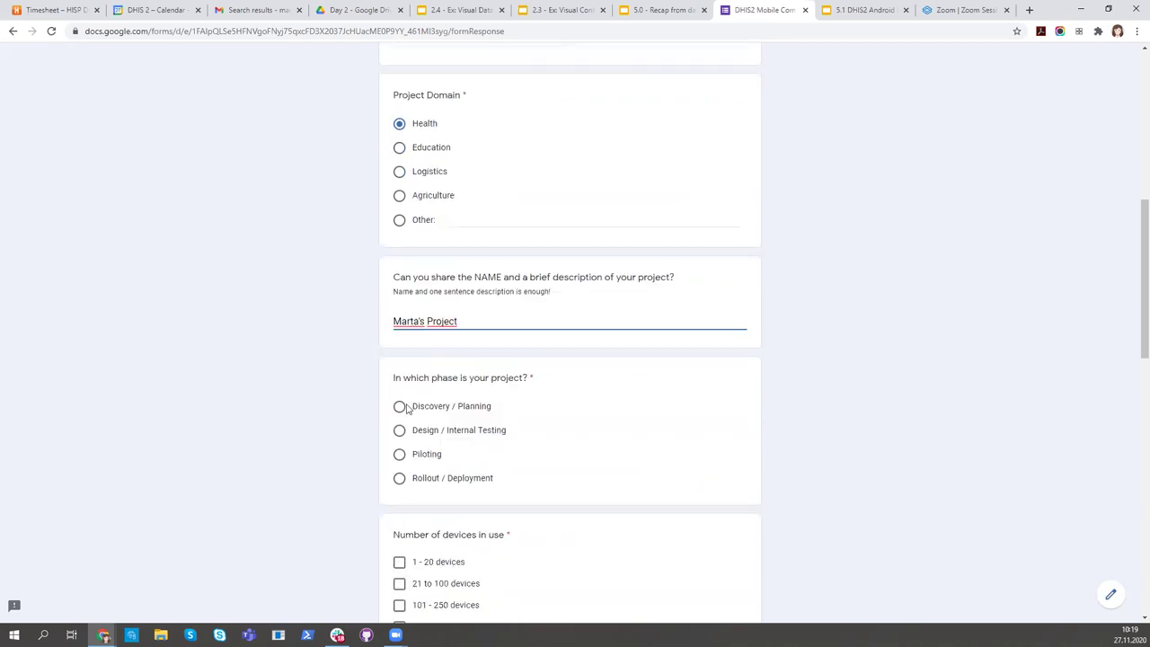
click(398, 406)
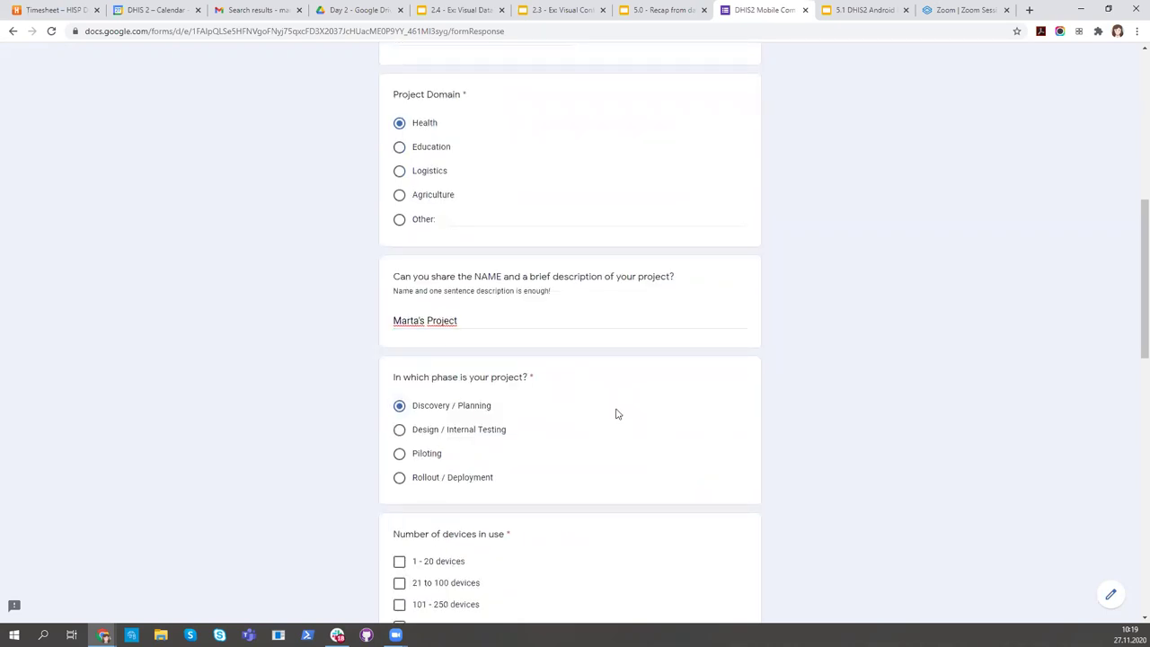
scroll(617, 411, down, 1)
scroll(616, 413, down, 1)
Answer 1 - 20 devices, personally owned, and not shared.
click(400, 385)
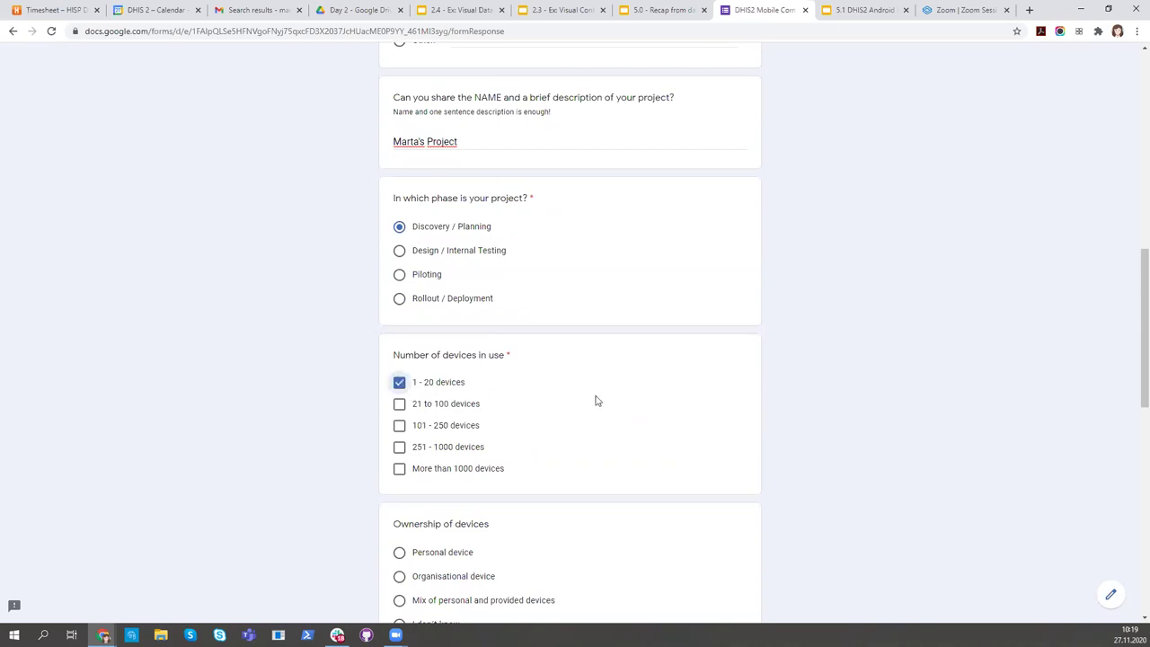
scroll(596, 400, down, 1)
scroll(574, 401, down, 3)
click(400, 251)
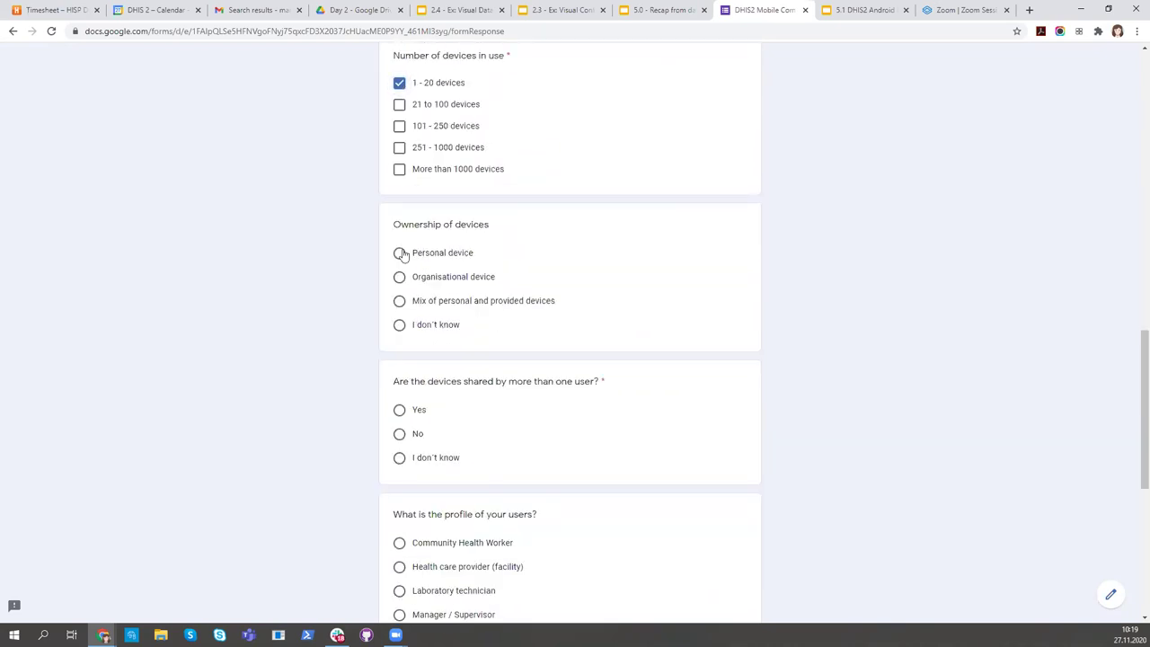
scroll(687, 313, down, 1)
scroll(687, 313, down, 1)
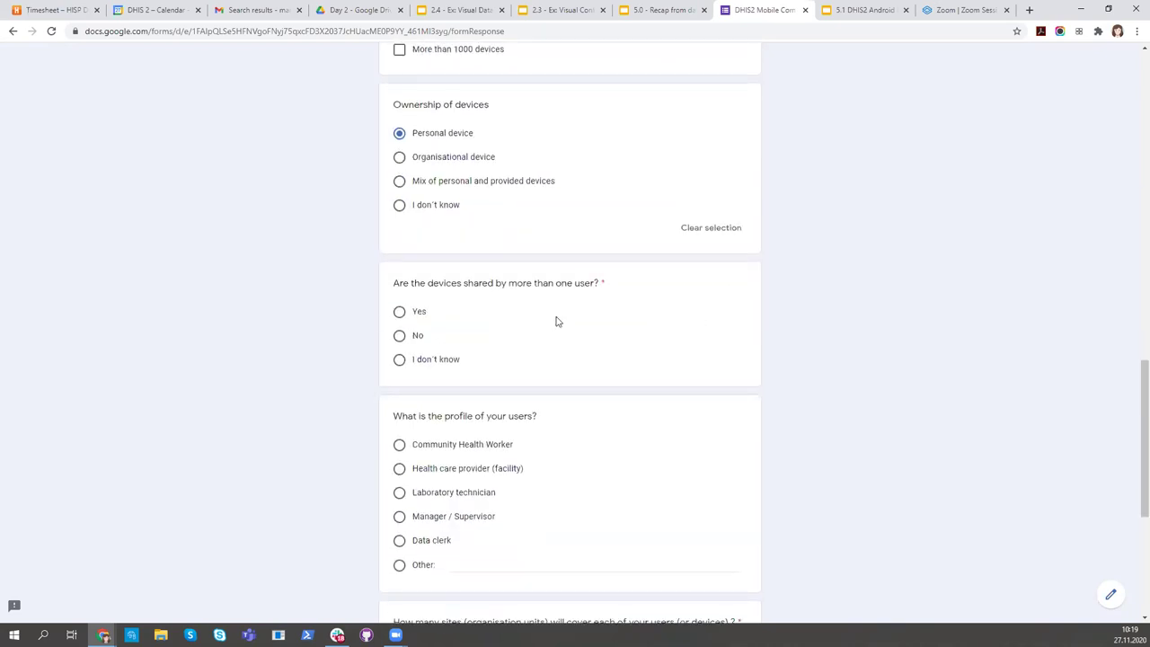
click(399, 335)
Set user profile Other 'regular user', 1 - 10 sites, beneficiaries 'just me', then go to page 3.
scroll(703, 362, up, 1)
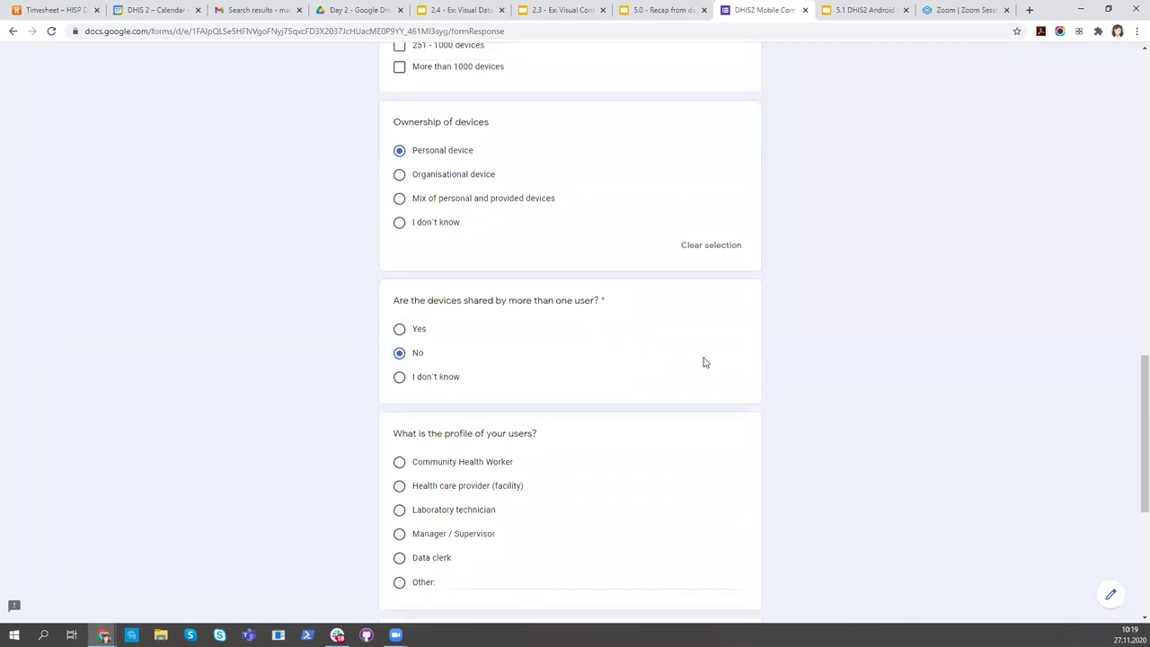
scroll(691, 395, down, 2)
scroll(688, 415, down, 1)
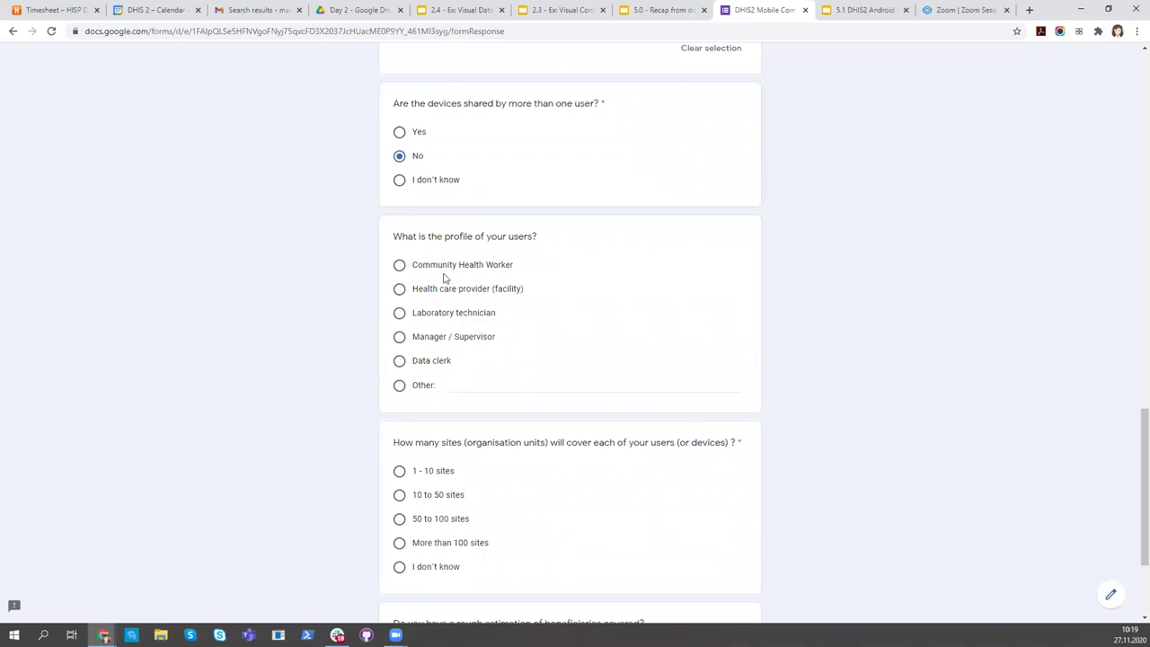
click(420, 383)
text(regular user)
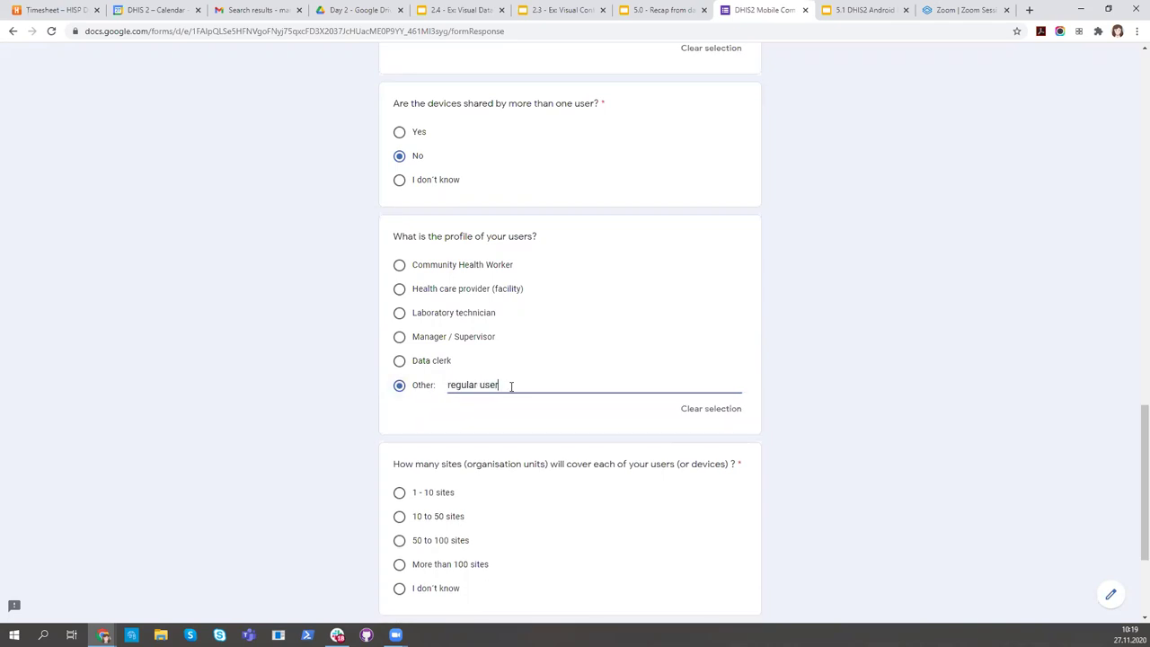
scroll(511, 386, down, 2)
click(399, 372)
scroll(649, 462, down, 1)
click(509, 480)
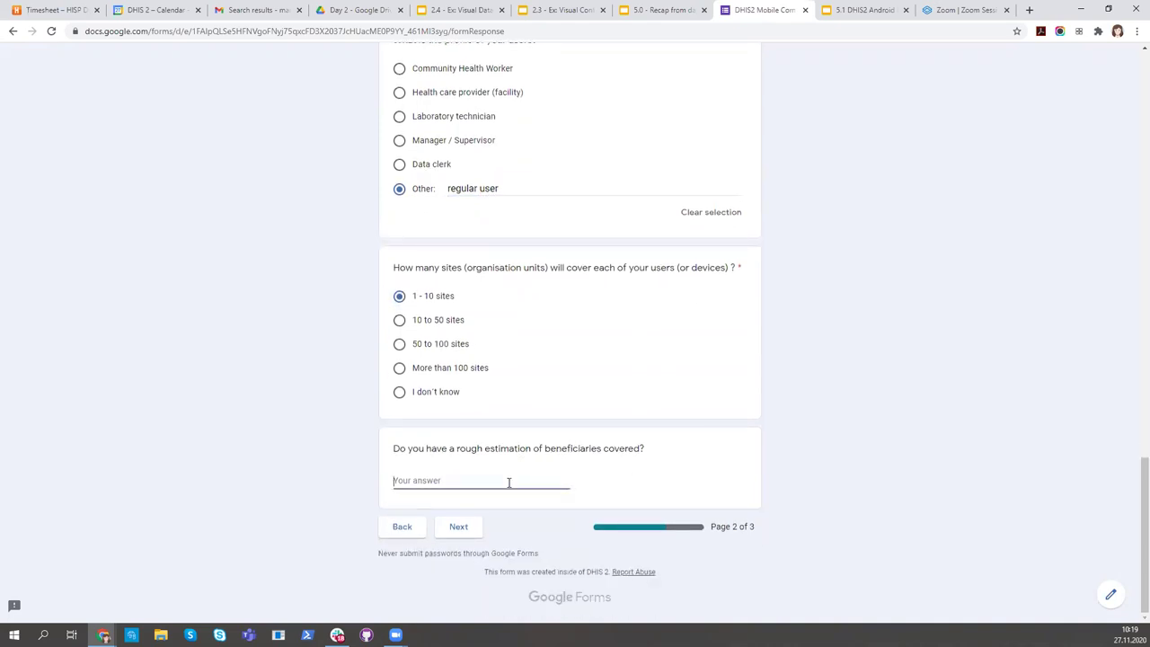
text(just me)
click(458, 530)
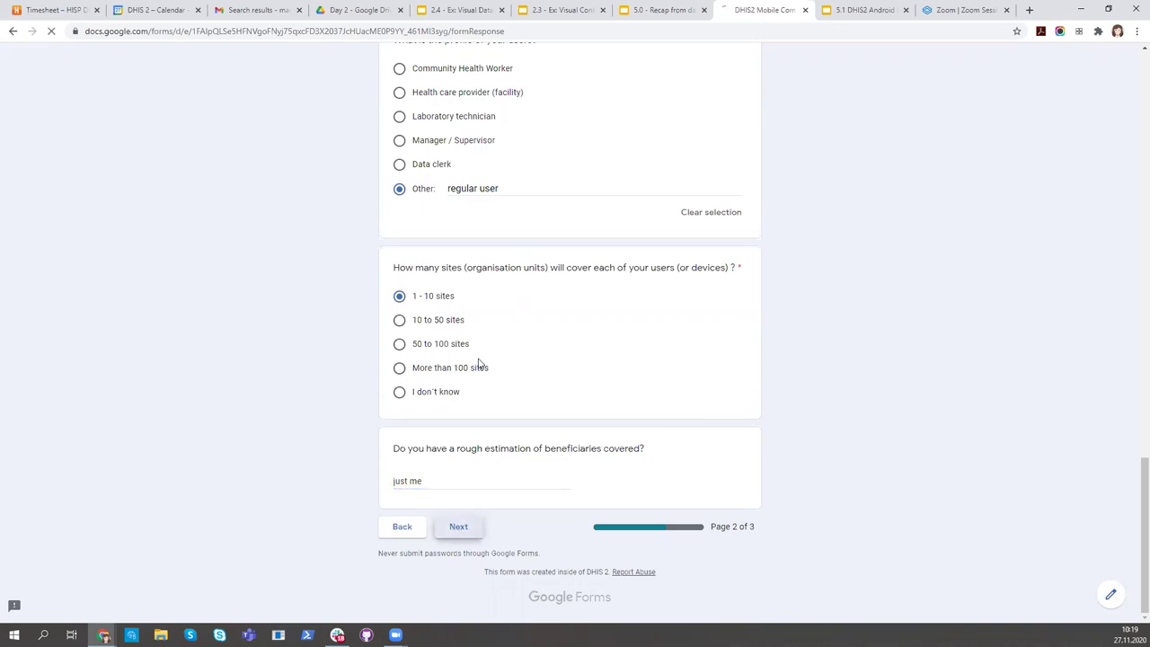
Tick DHIS2 server version 2.34 and Tracker programs as the domain used.
scroll(593, 370, down, 2)
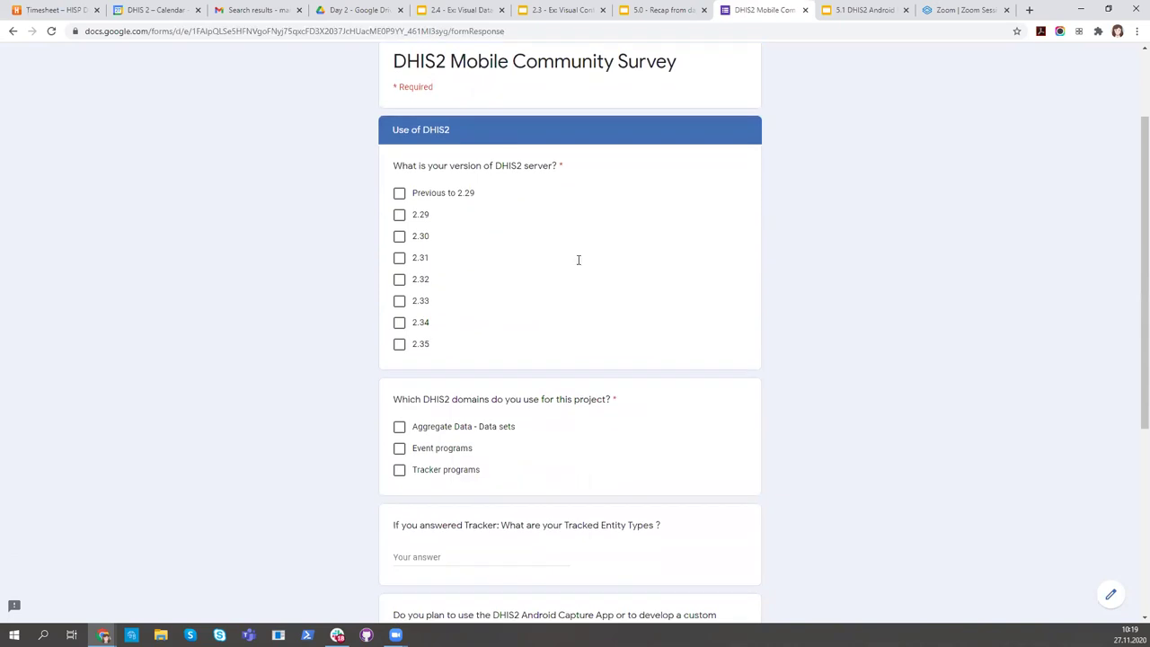
click(399, 321)
scroll(483, 328, down, 1)
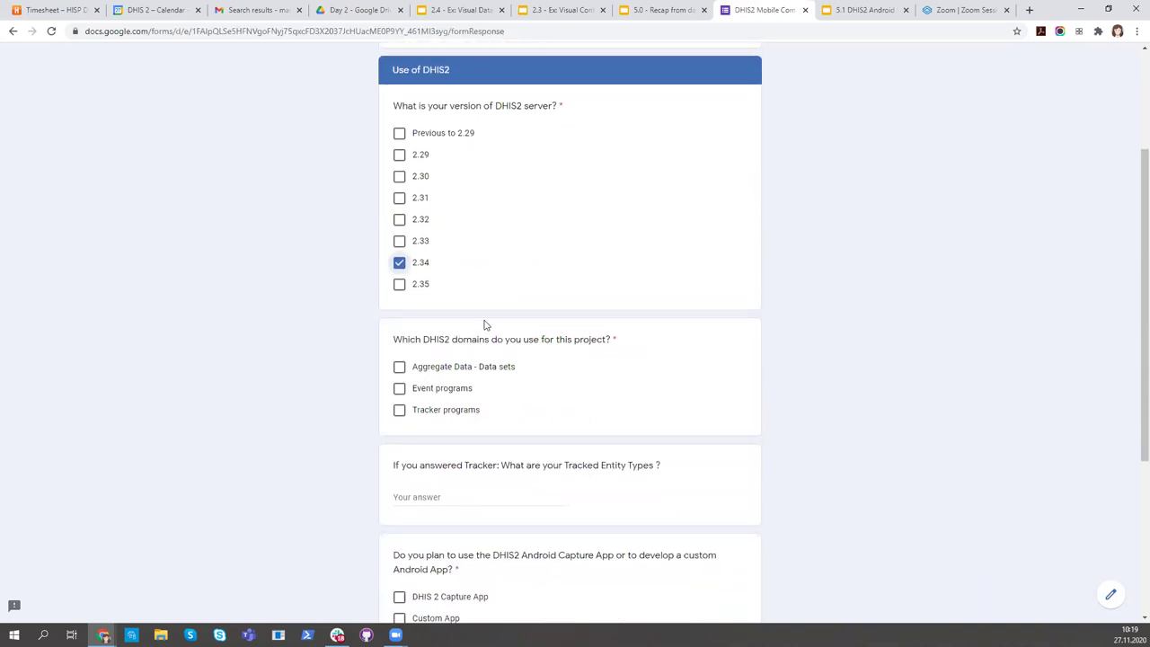
click(400, 409)
scroll(562, 417, down, 2)
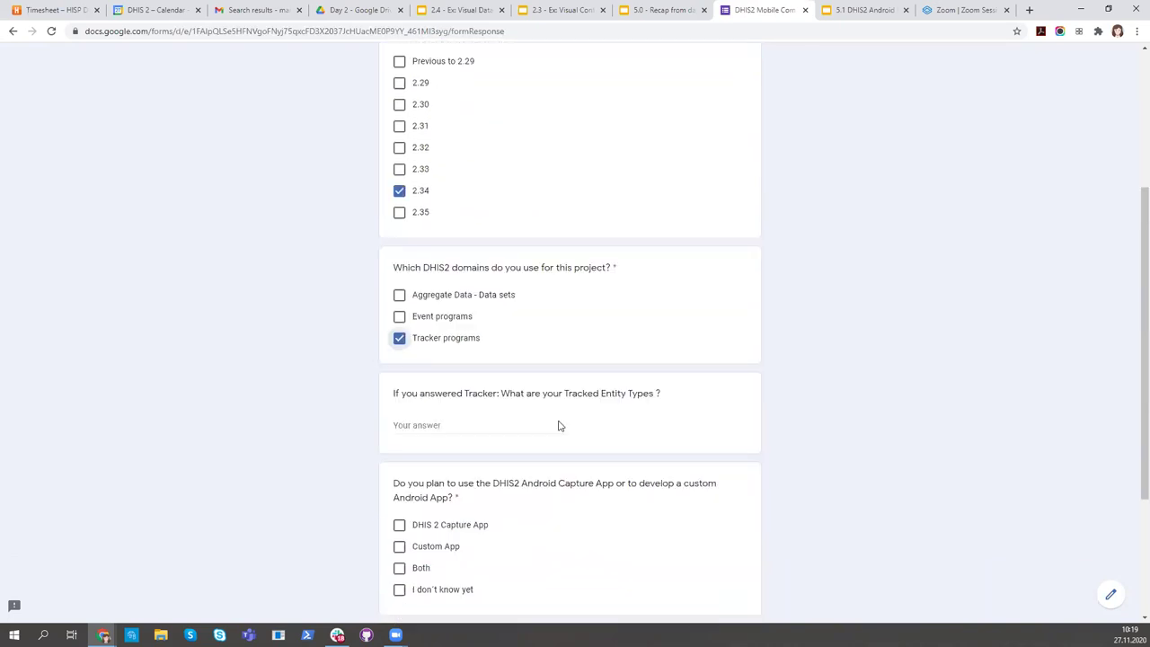
Enter Patients as tracked entity type, choose DHIS 2 Capture App, and submit the survey.
click(527, 379)
text(Person)
key(ctrl+a)
text(Pe)
text(tients)
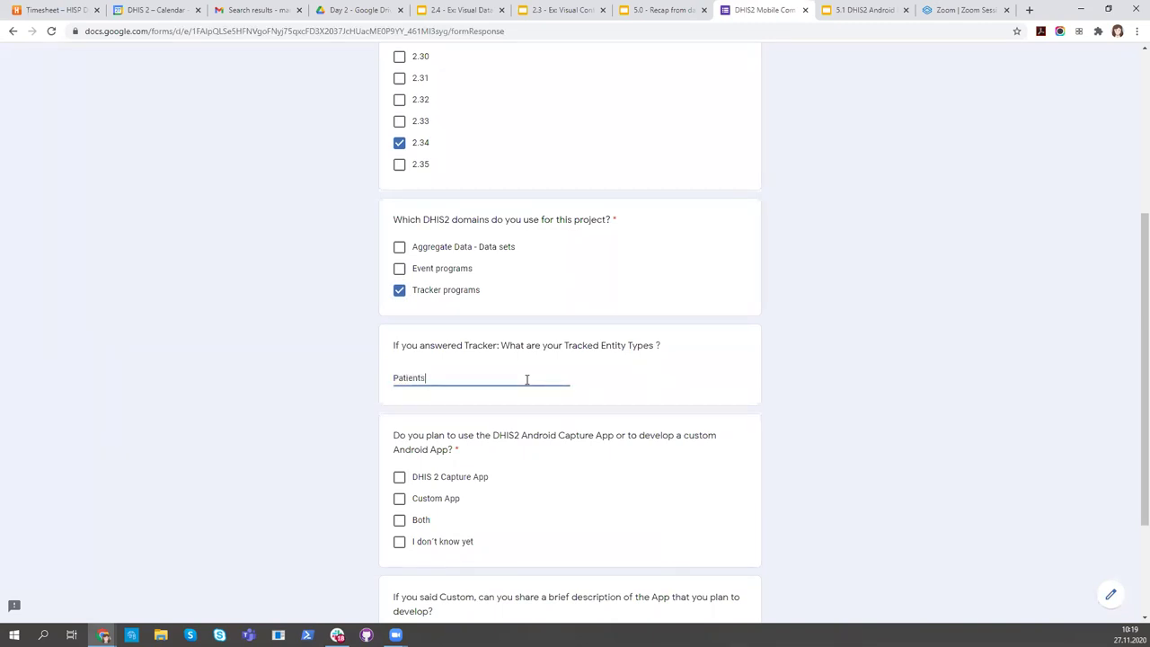
scroll(513, 437, down, 2)
click(399, 357)
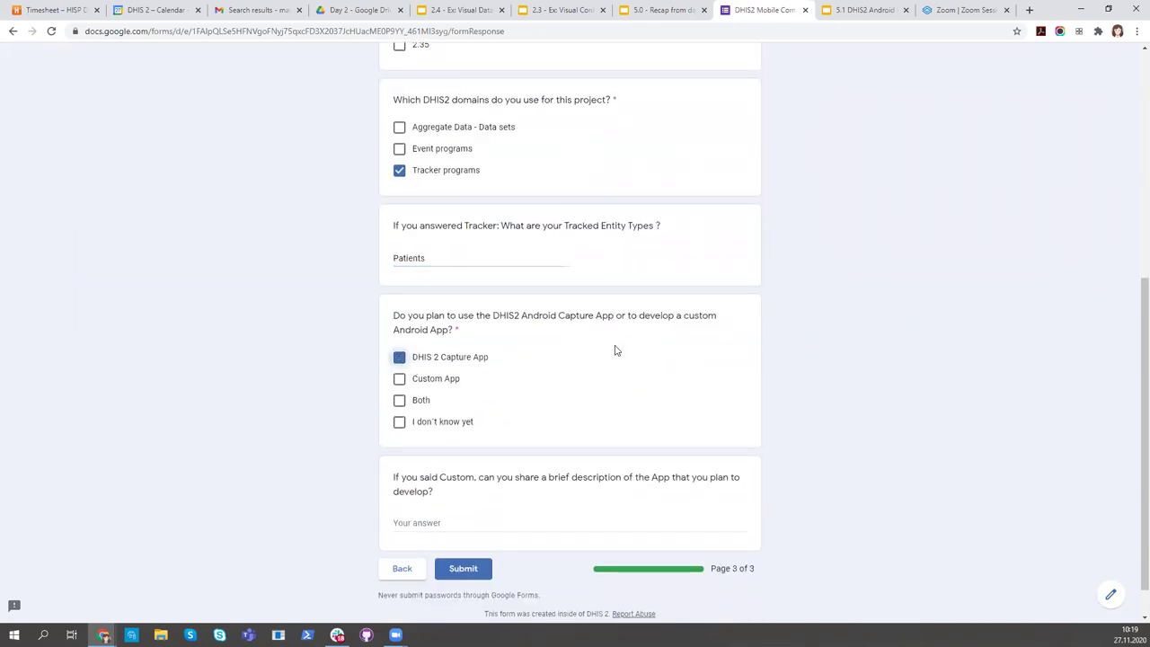
scroll(449, 476, down, 1)
click(463, 526)
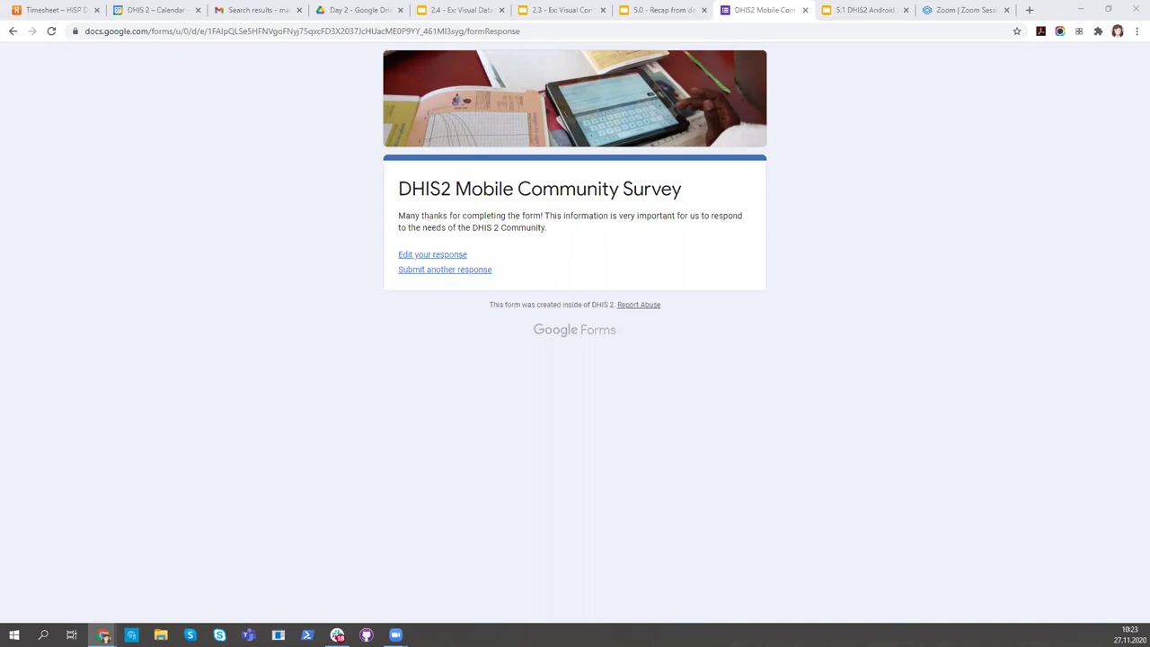
click(454, 256)
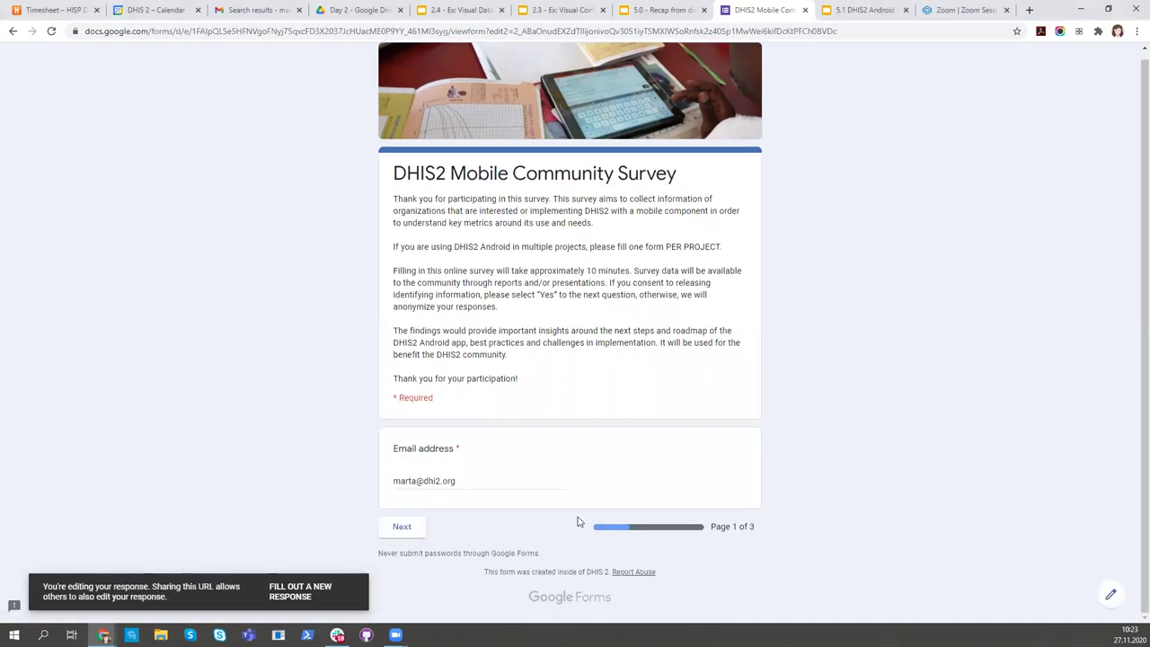
click(404, 528)
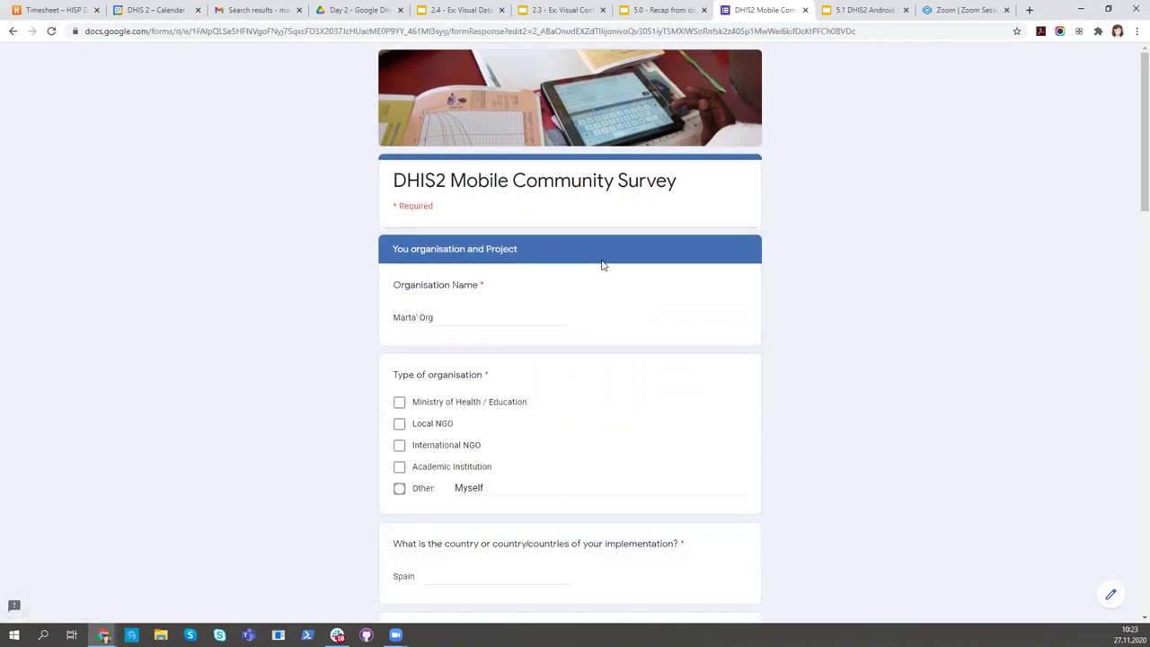
scroll(603, 264, down, 3)
scroll(602, 264, down, 7)
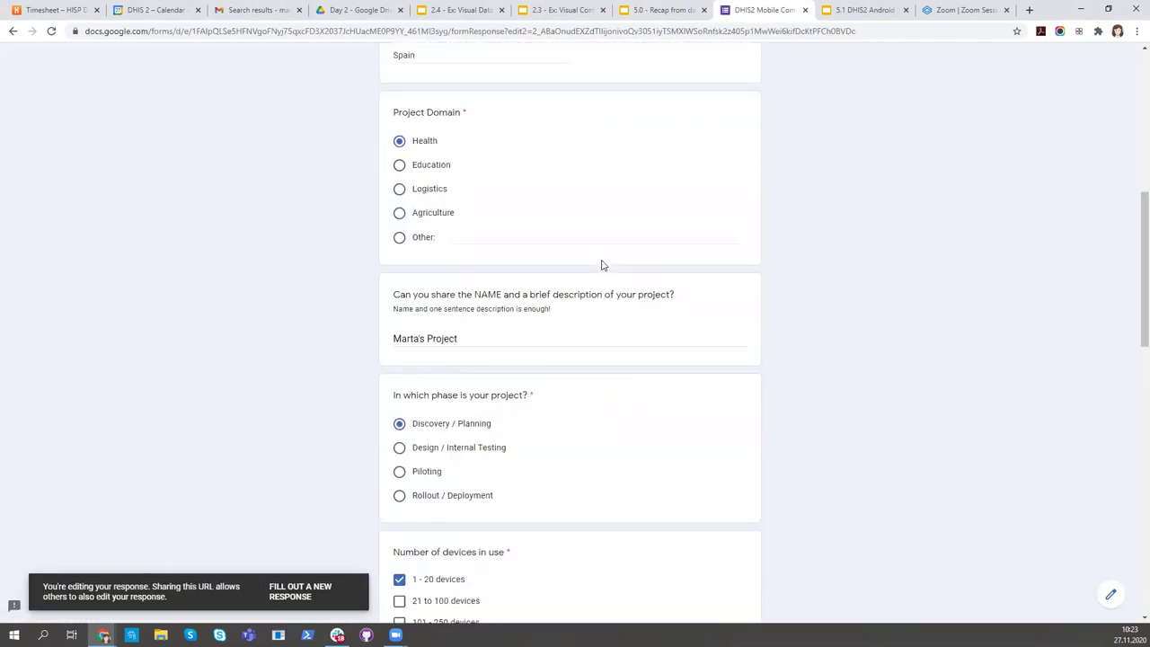
scroll(602, 264, down, 5)
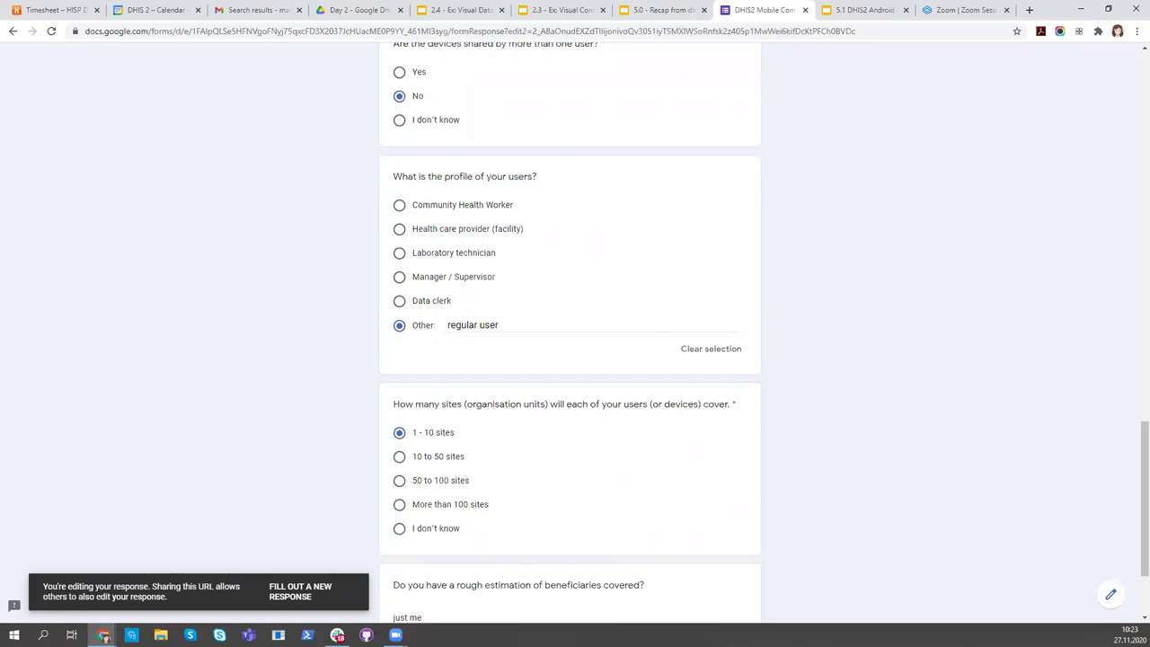
scroll(249, 258, up, 4)
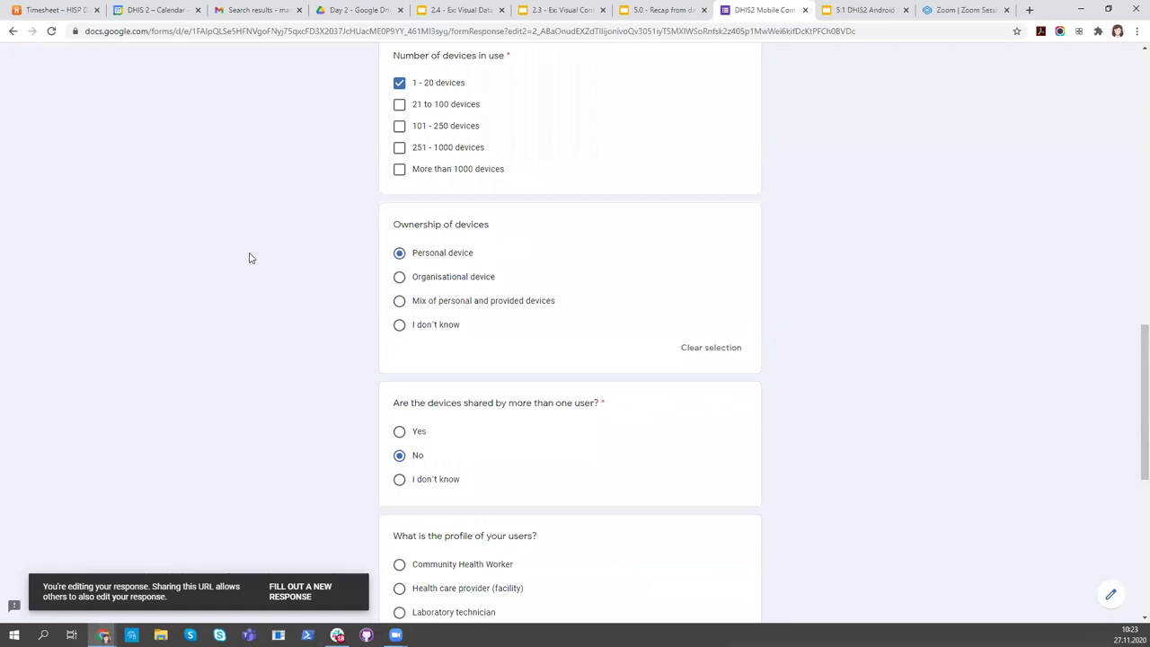
scroll(250, 257, up, 8)
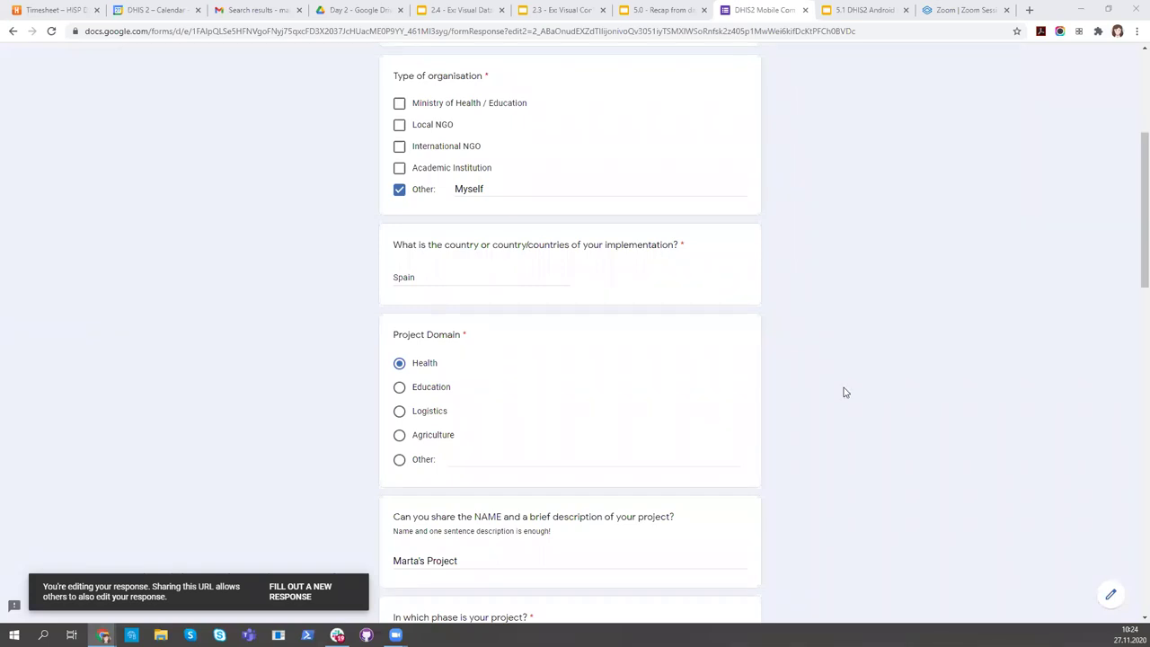
scroll(842, 393, down, 3)
click(400, 347)
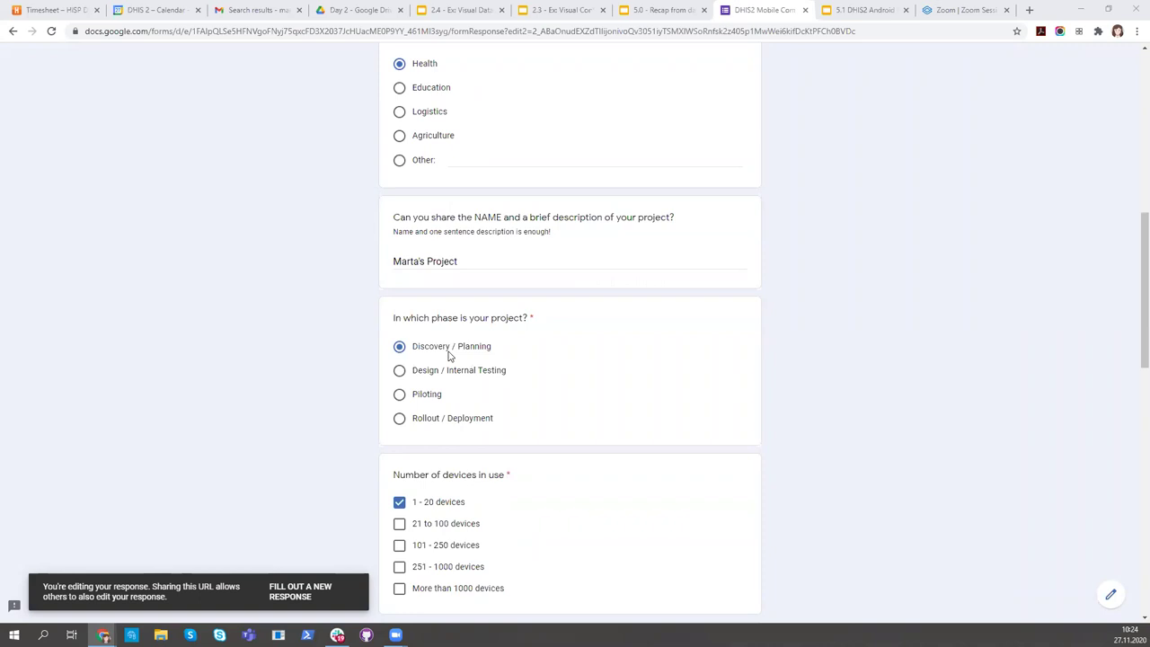
drag(413, 349, 501, 355)
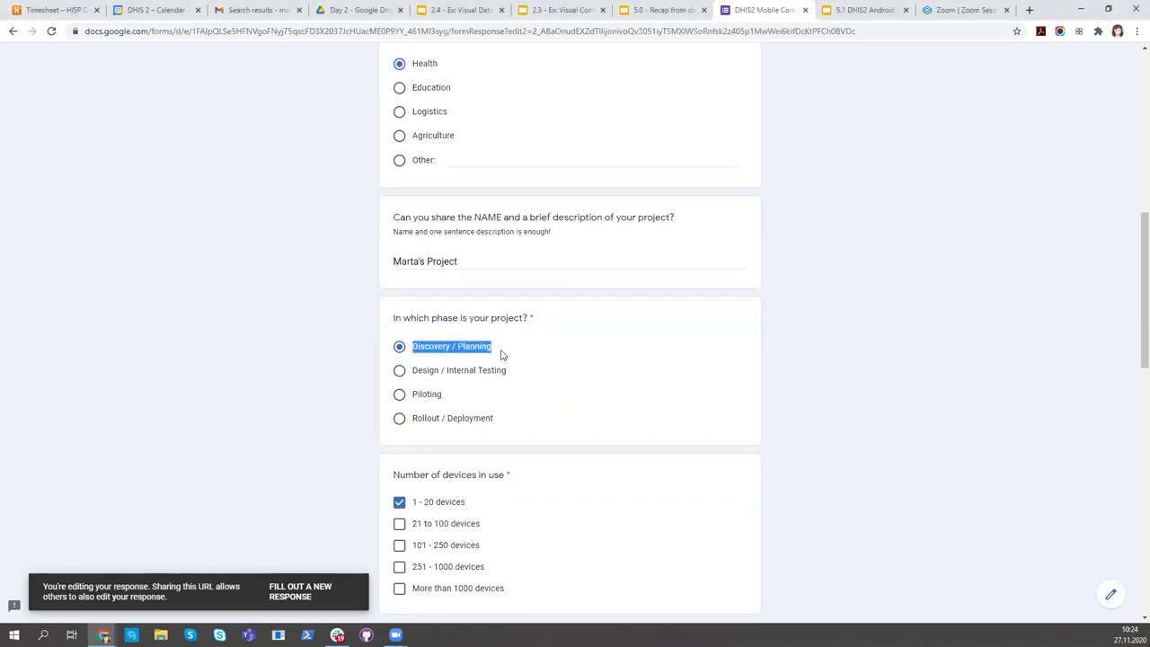
click(500, 354)
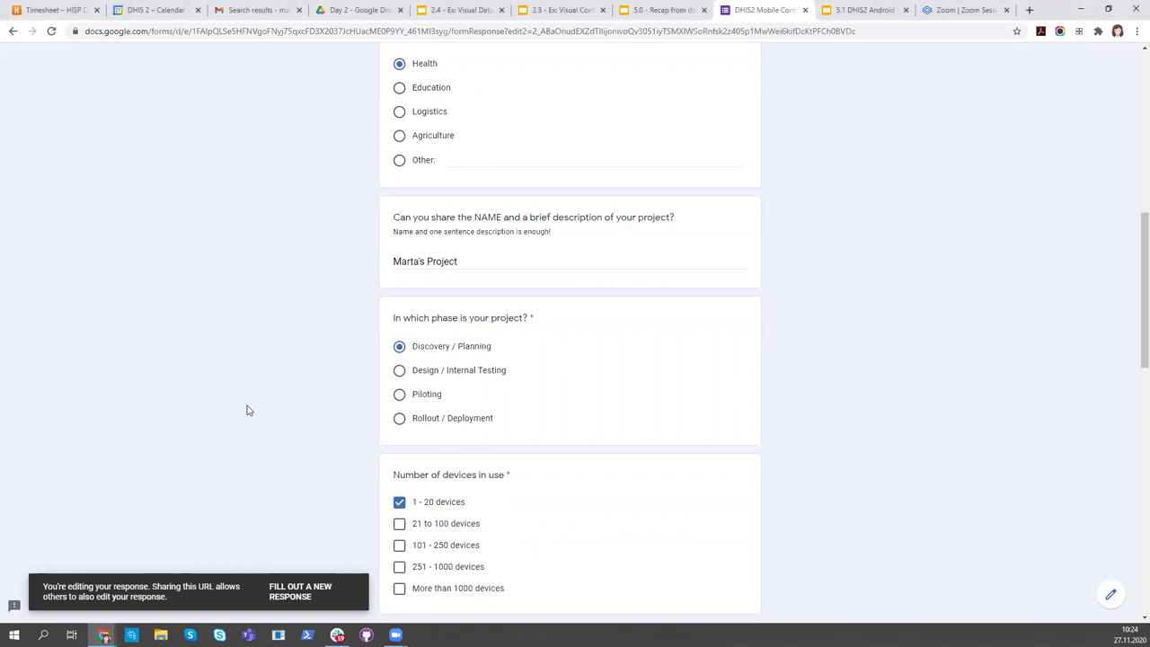
scroll(247, 410, up, 7)
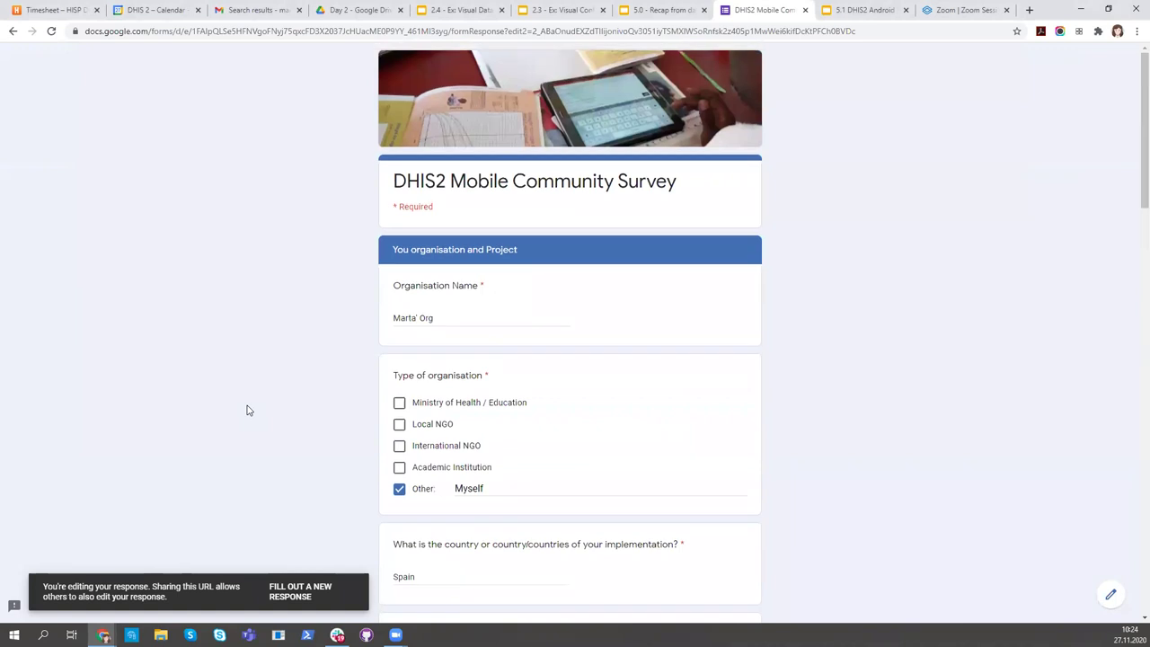
scroll(247, 410, down, 1)
scroll(249, 411, down, 3)
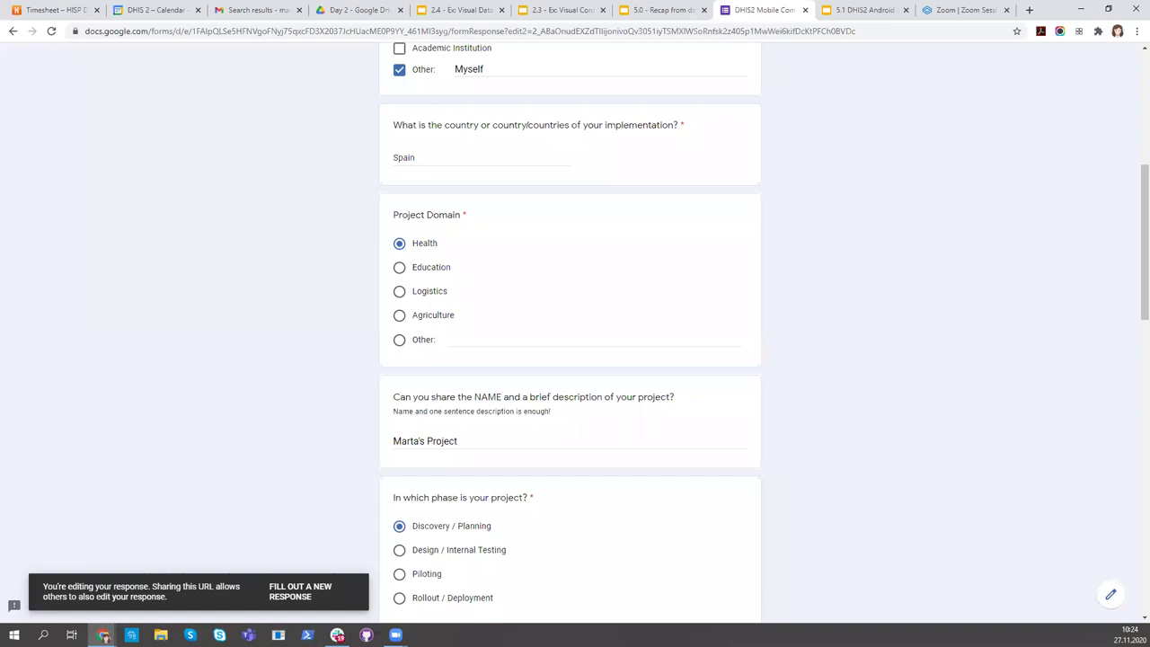
click(337, 635)
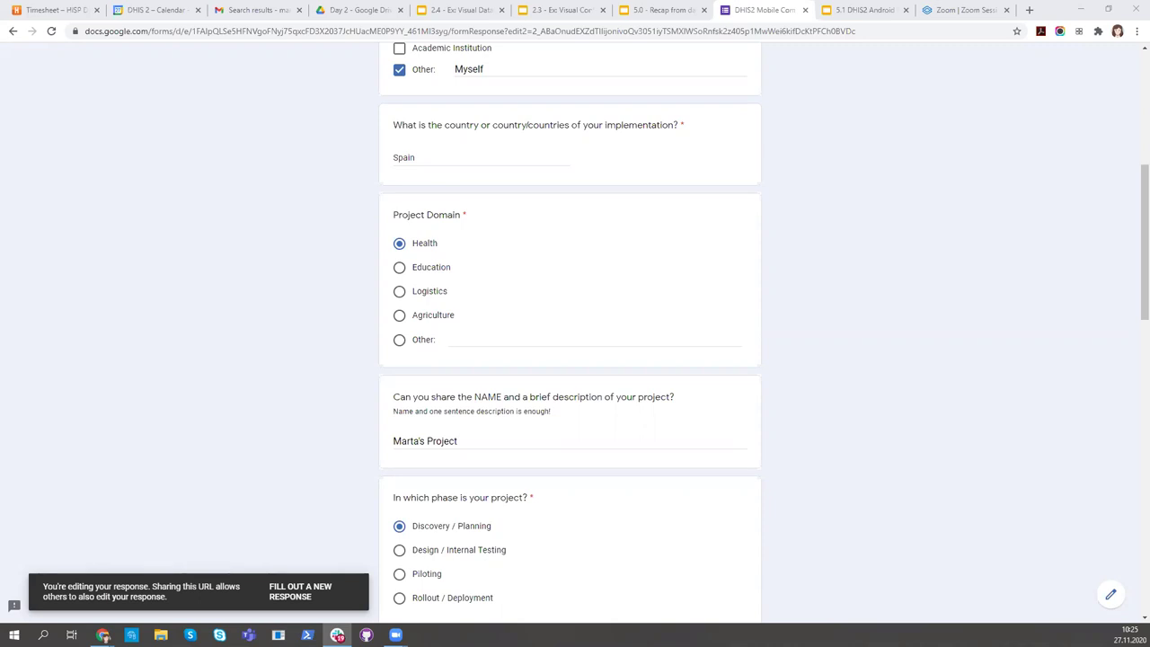
scroll(839, 313, down, 7)
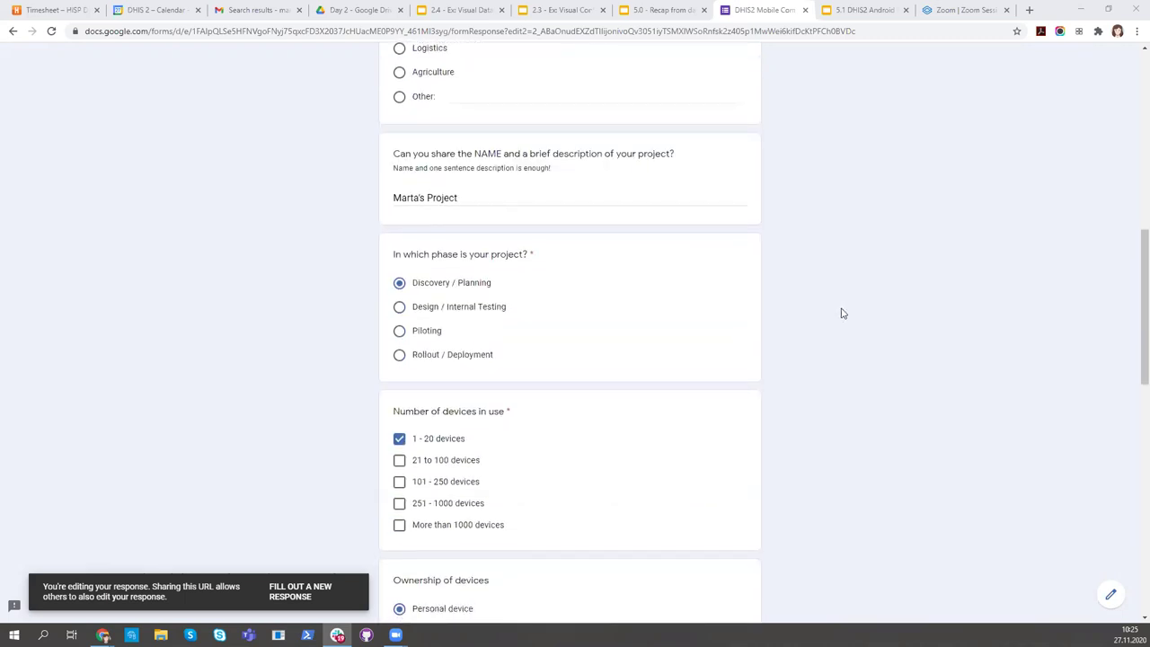
scroll(841, 313, down, 5)
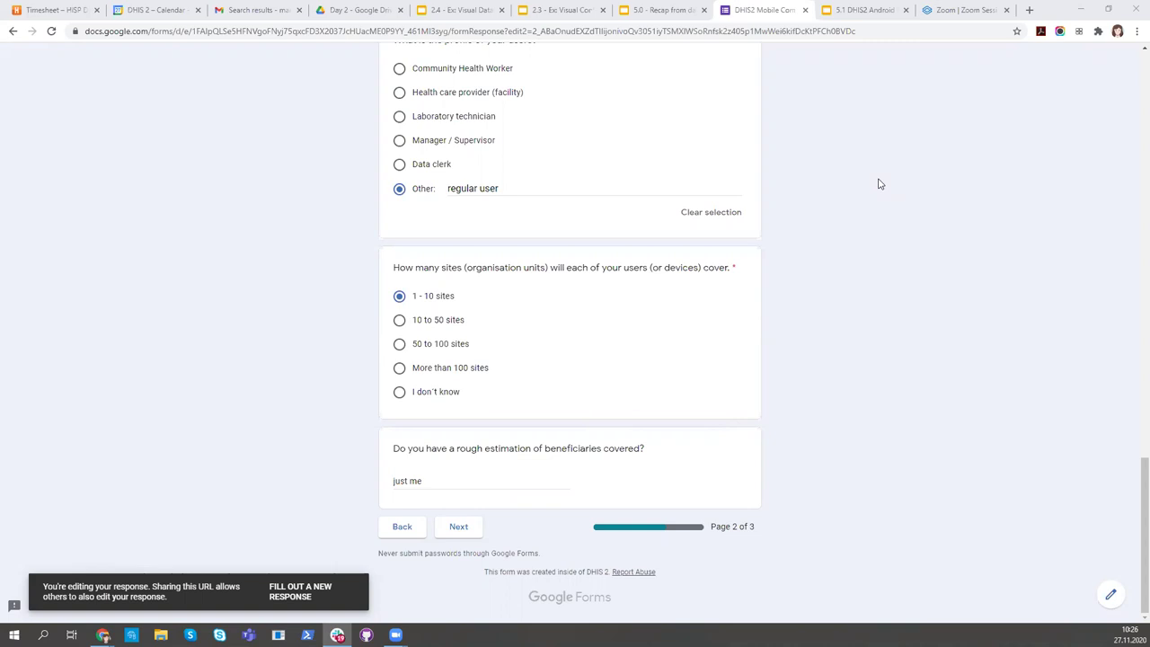
scroll(670, 324, up, 10)
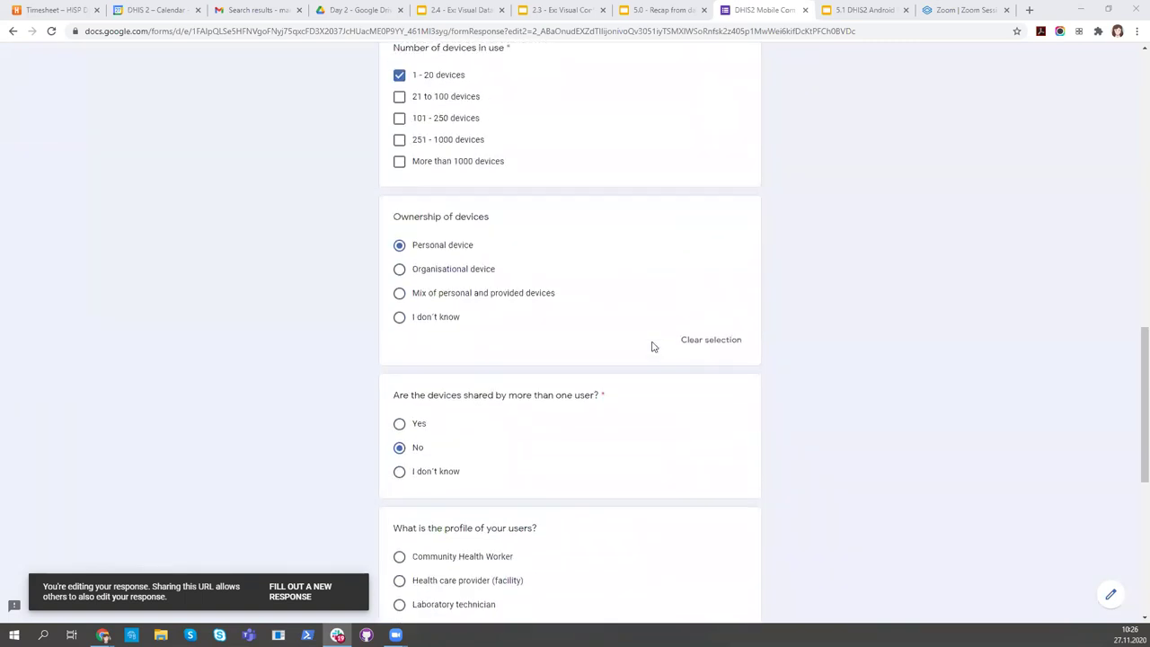
scroll(653, 346, up, 6)
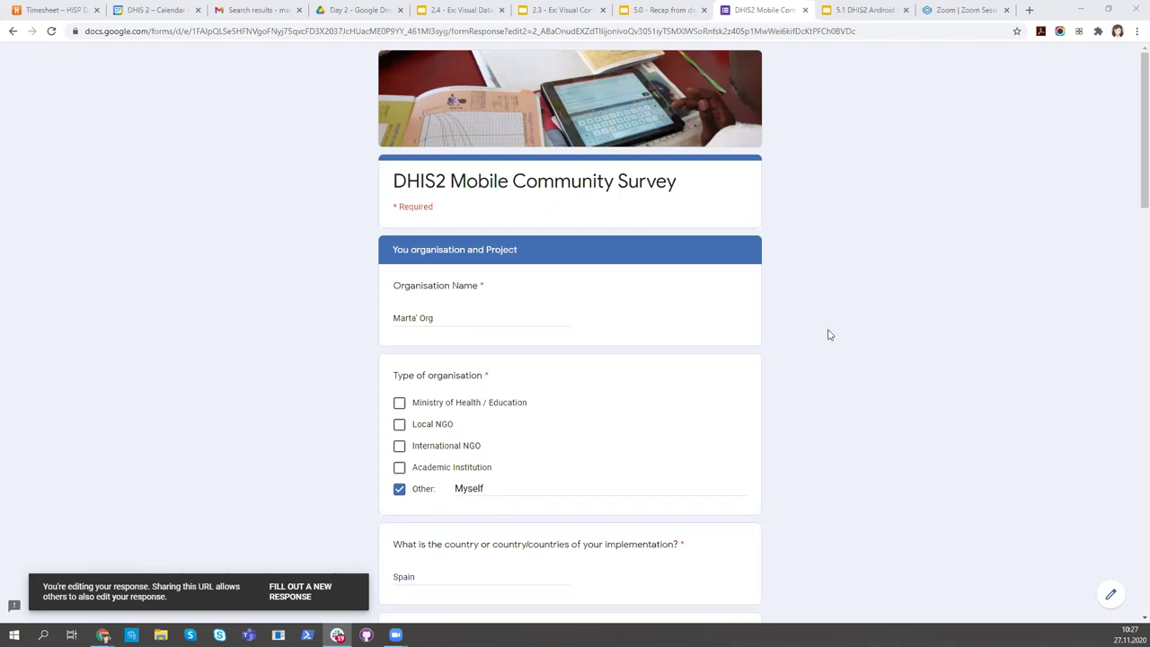
Return to the survey in Chrome and scroll through page 2 to its bottom.
click(103, 635)
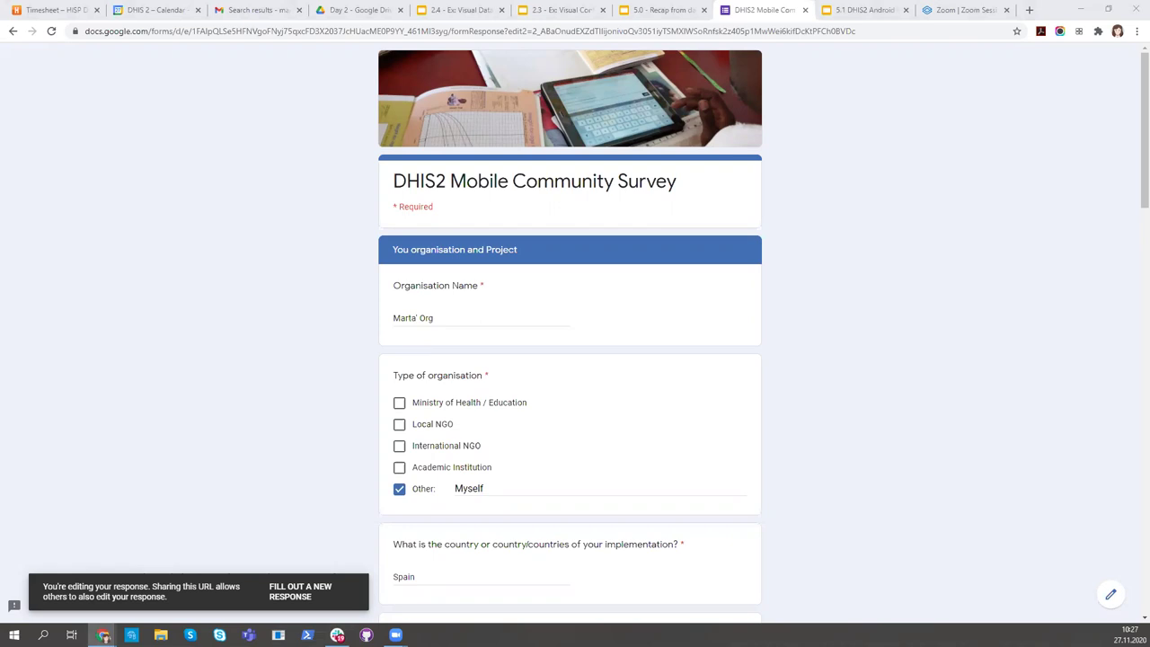
scroll(916, 347, down, 6)
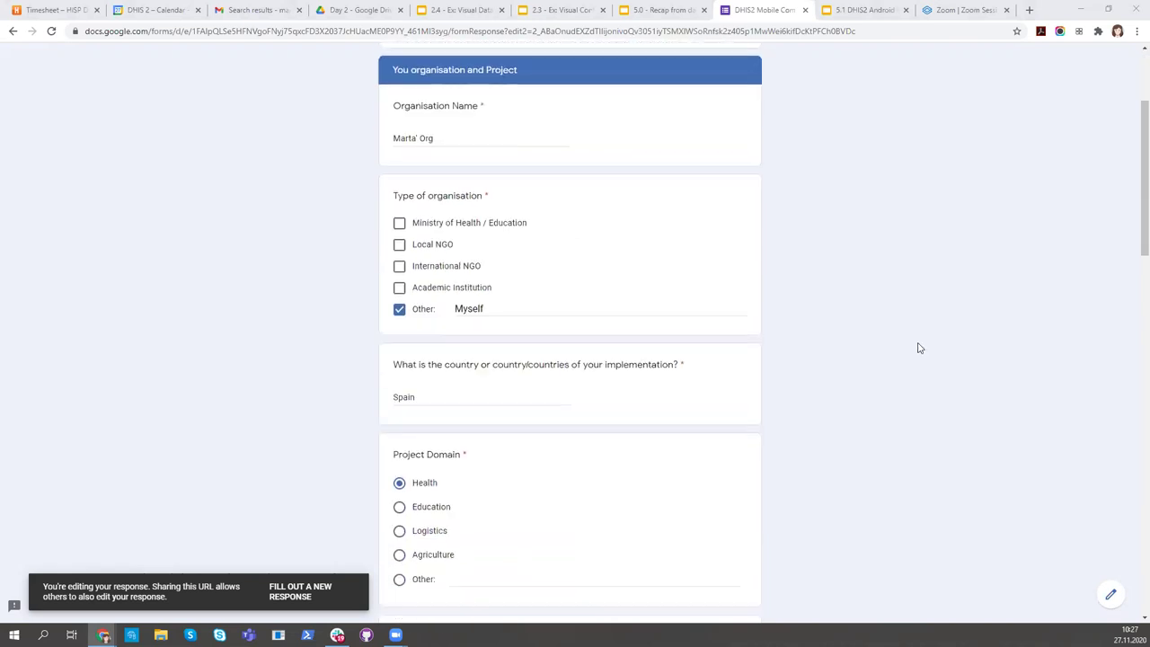
scroll(886, 404, down, 11)
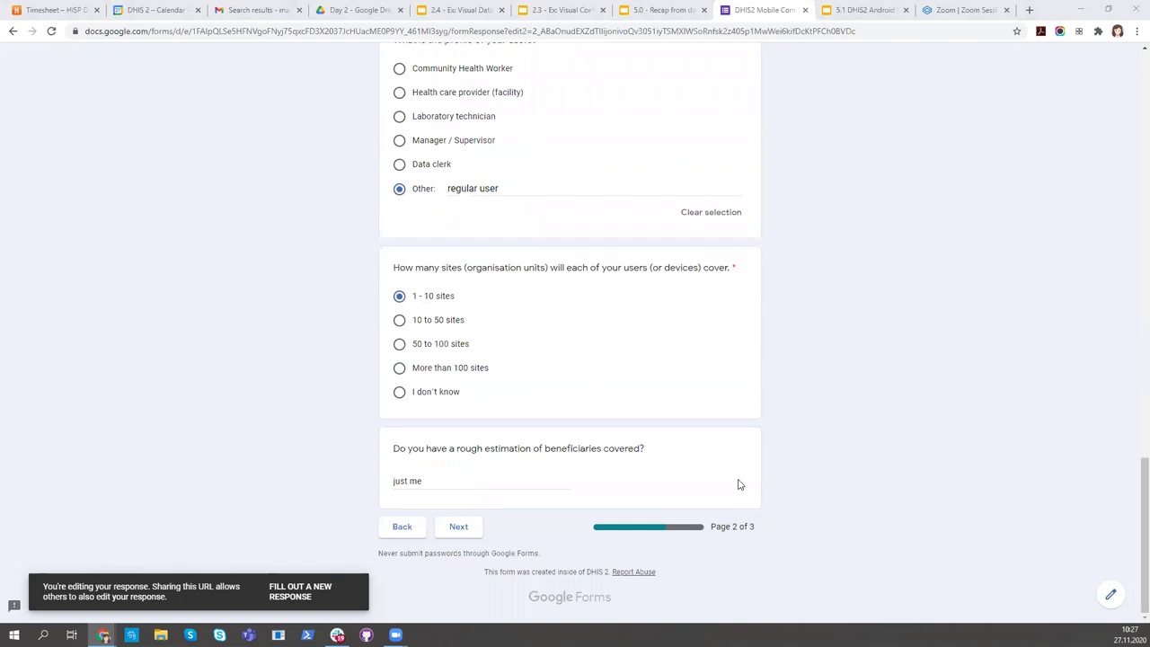
scroll(477, 340, up, 5)
scroll(478, 340, up, 15)
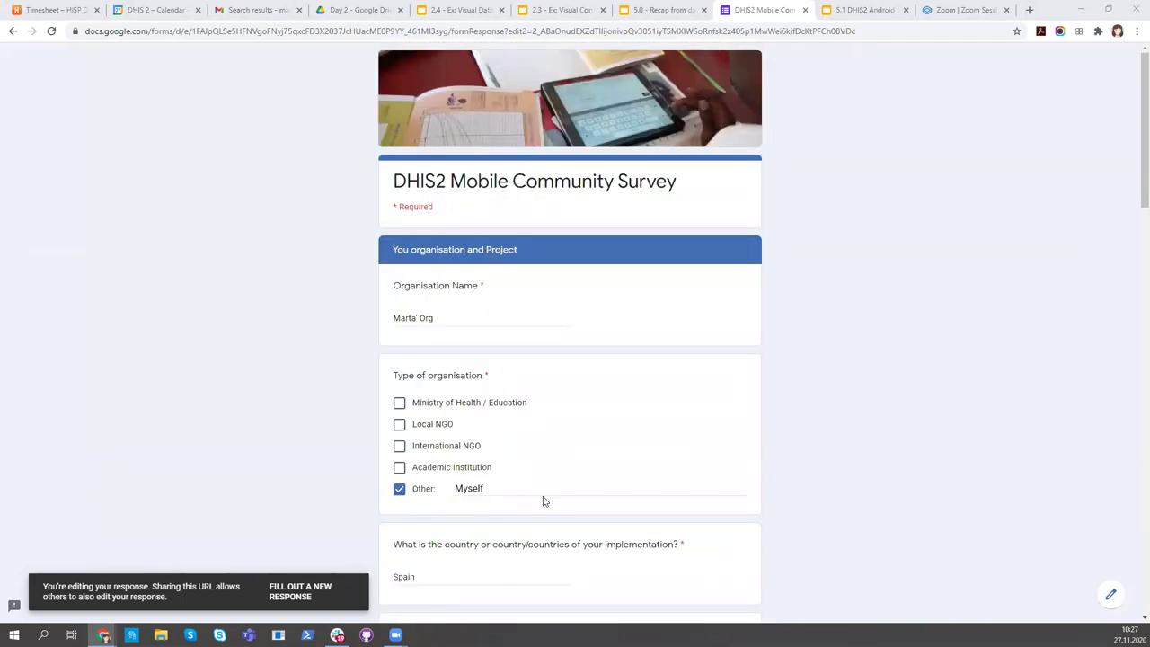
scroll(872, 463, down, 8)
scroll(587, 556, down, 7)
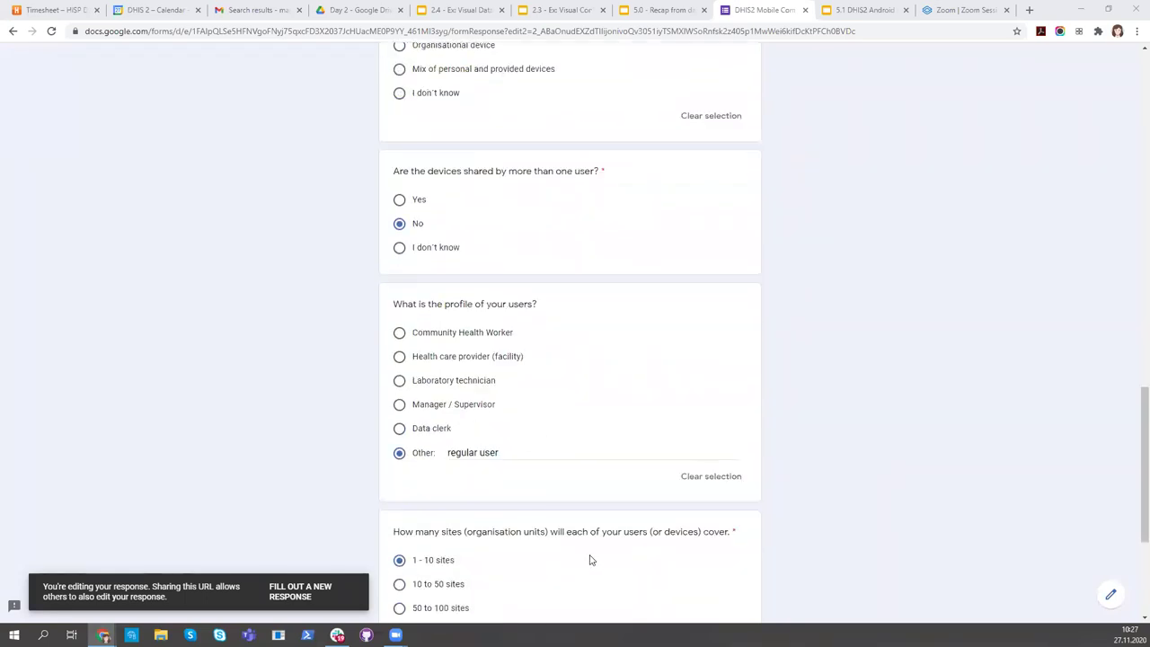
Advance to the DHIS2 use page, then go Back to the previous survey page.
click(458, 586)
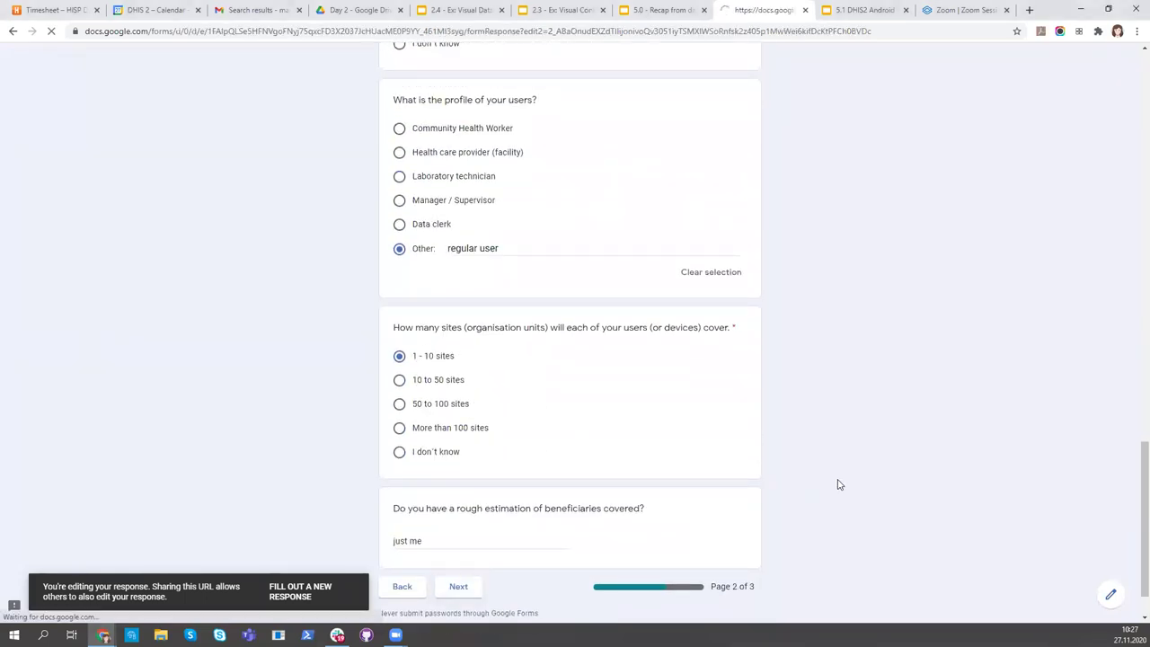
scroll(837, 486, down, 2)
scroll(837, 486, down, 3)
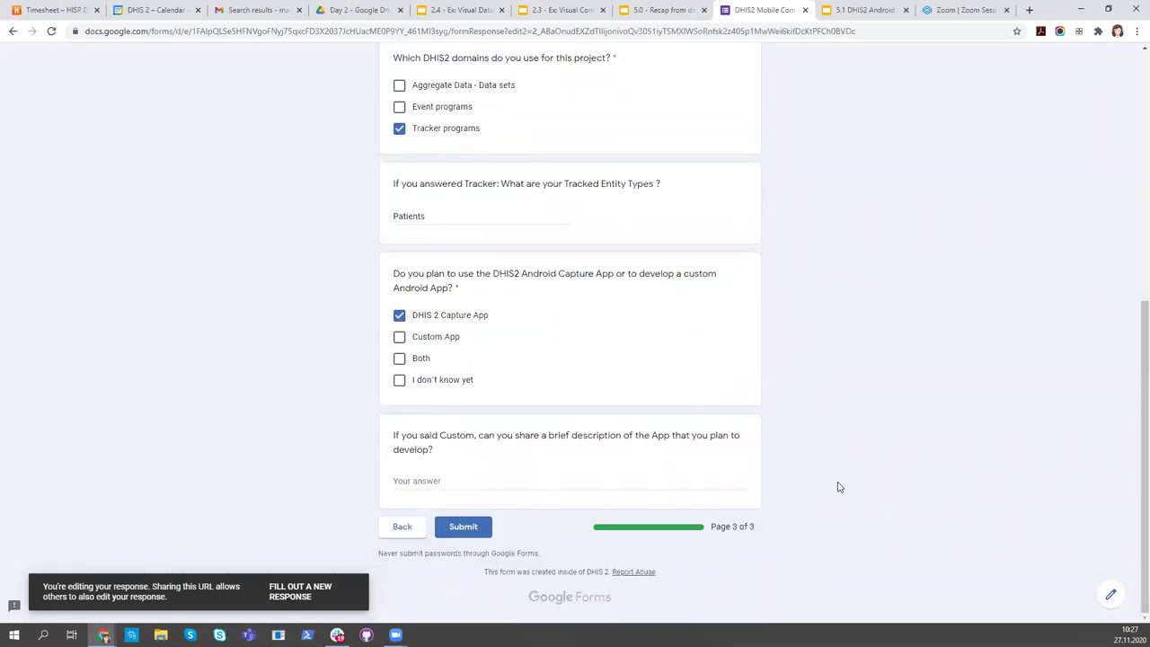
click(414, 533)
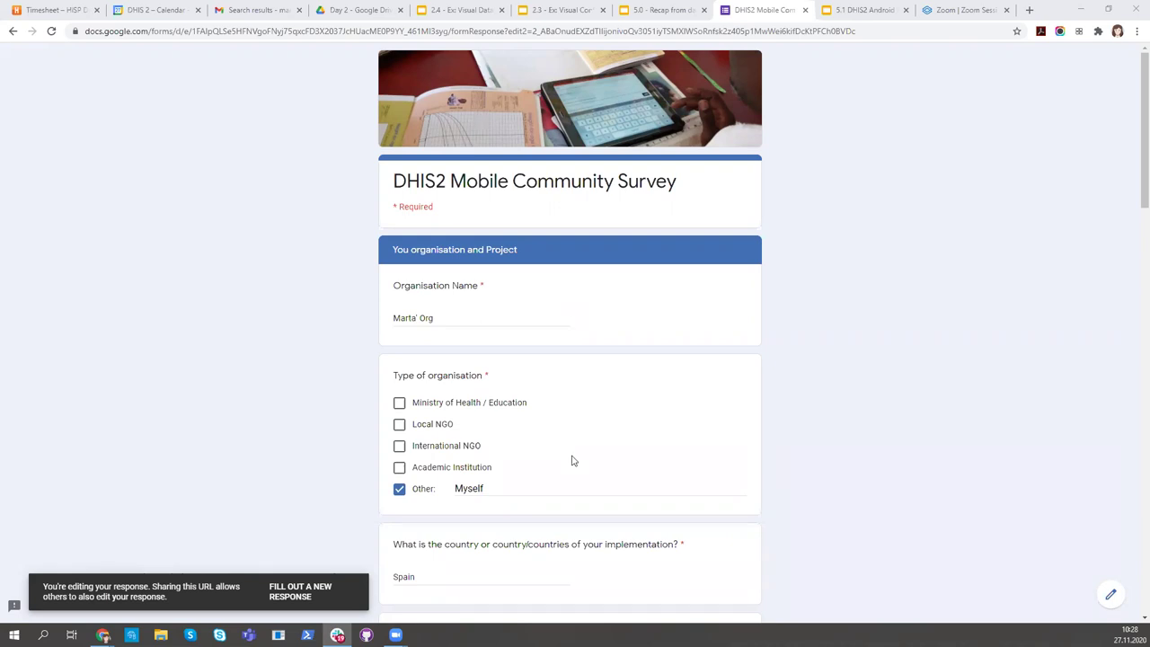
scroll(629, 344, down, 3)
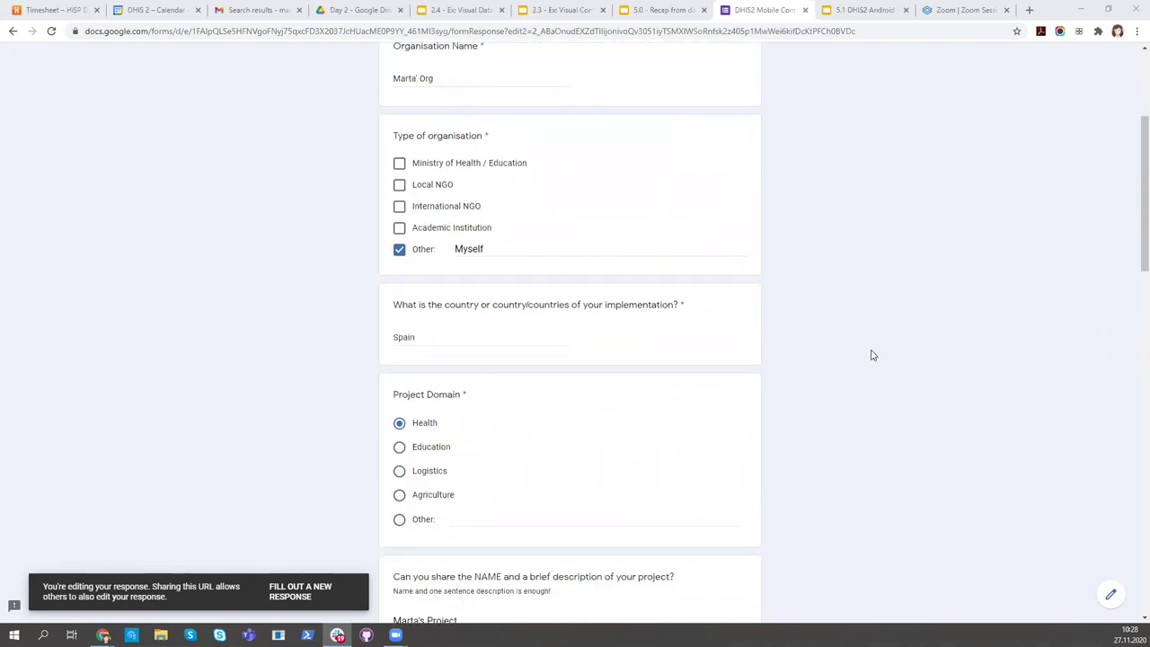
scroll(870, 355, down, 4)
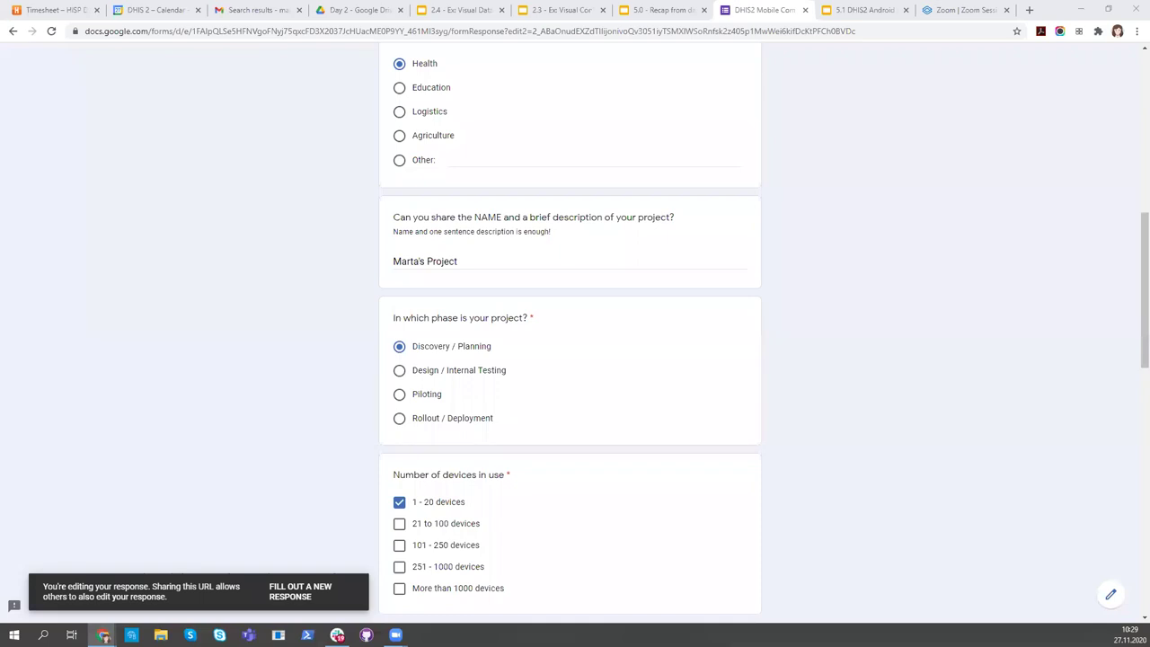
Switch through the Visual Data Entry and Configuration tabs back to the '5.0 - Recap' deck.
click(449, 9)
click(557, 18)
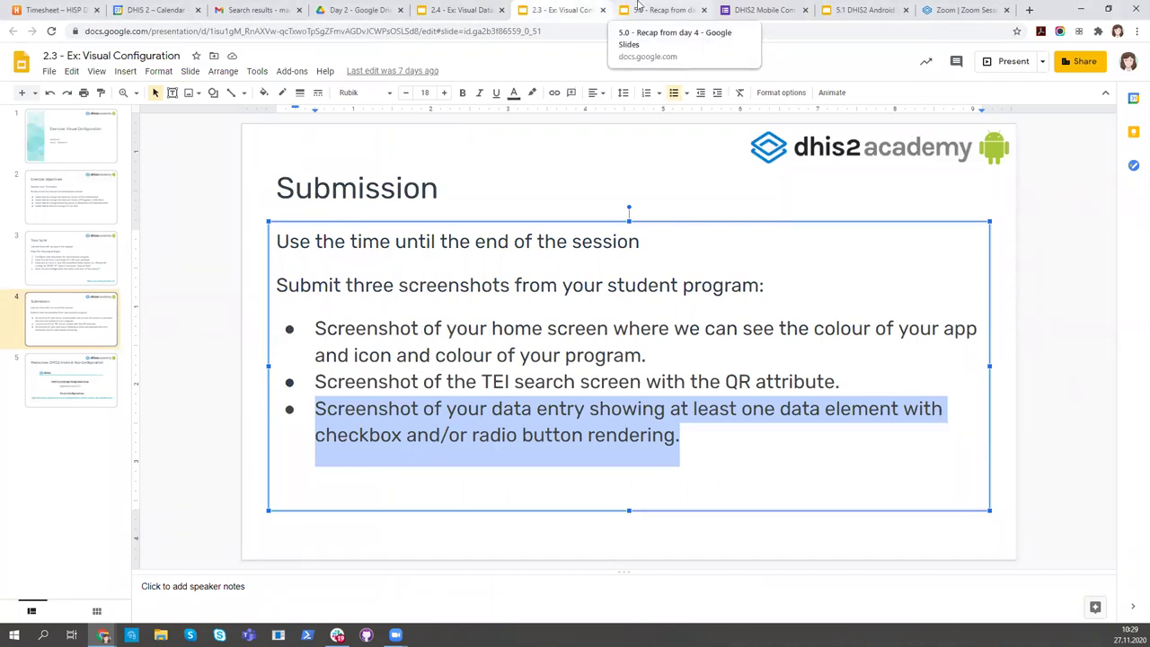
click(472, 14)
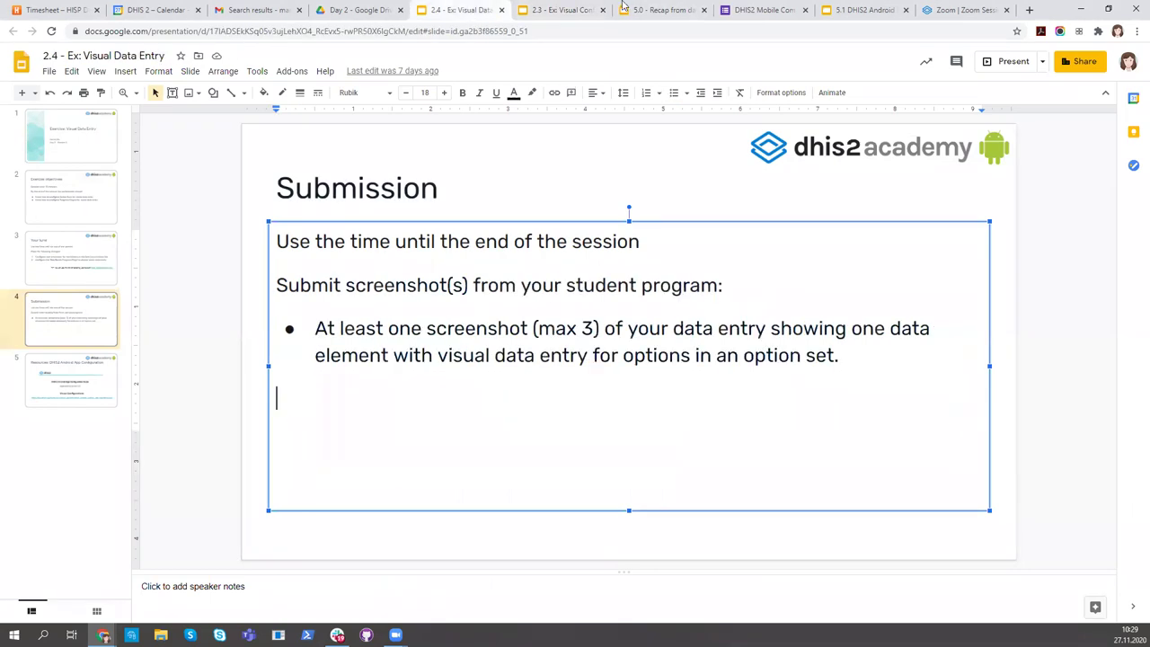
click(649, 10)
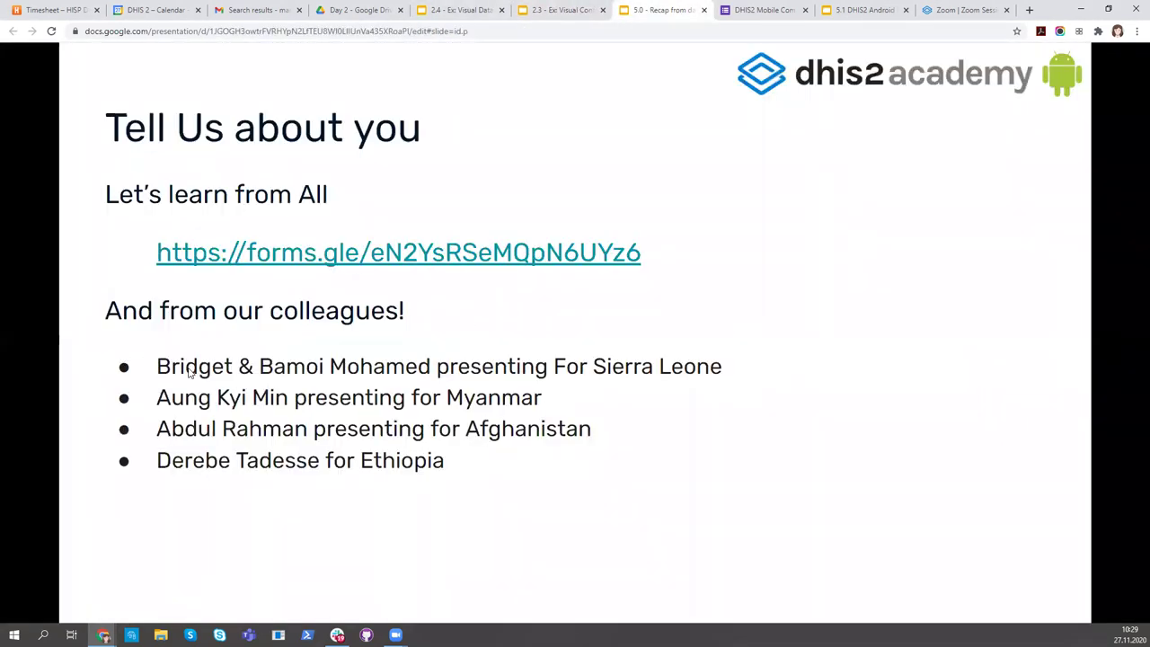